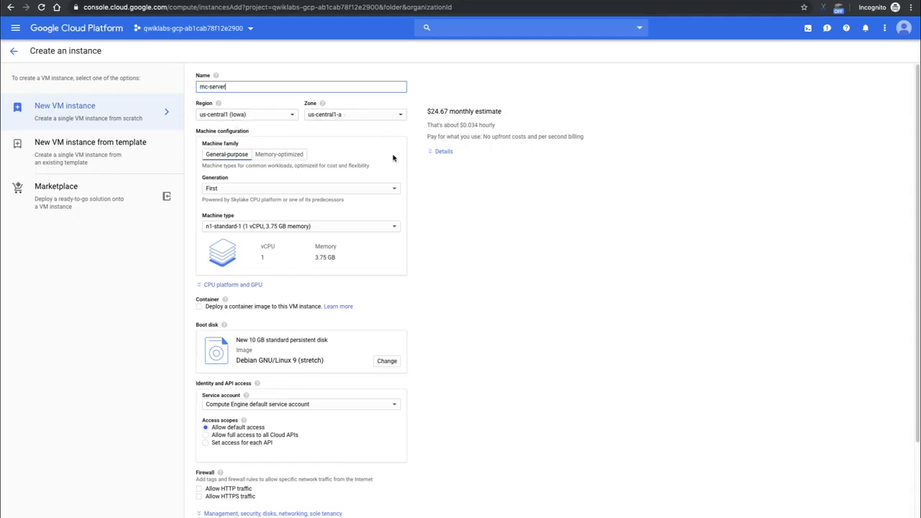
Step: Set the instance's access scopes individually for each API and give Storage the Read Write scope
{"action": "scroll", "coordinate": [372, 187], "scroll_direction": "down", "scroll_amount": 3}
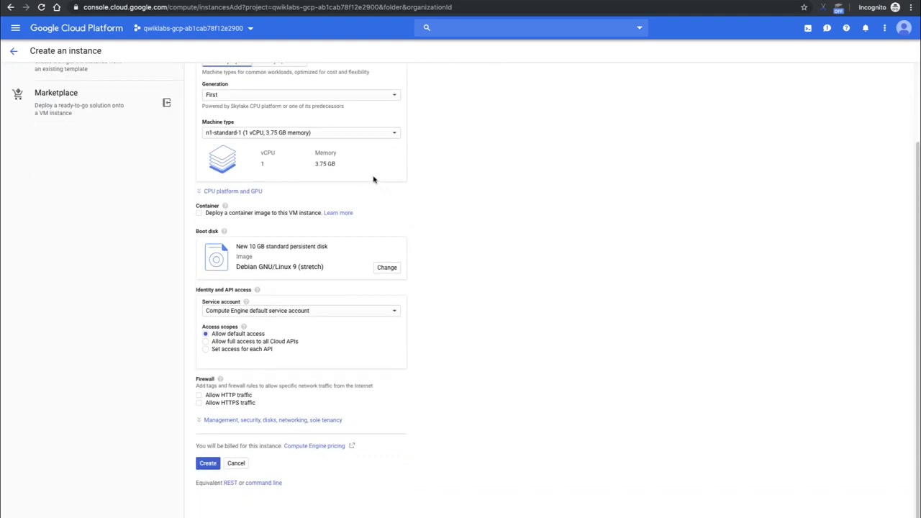
{"action": "left_click", "coordinate": [216, 350]}
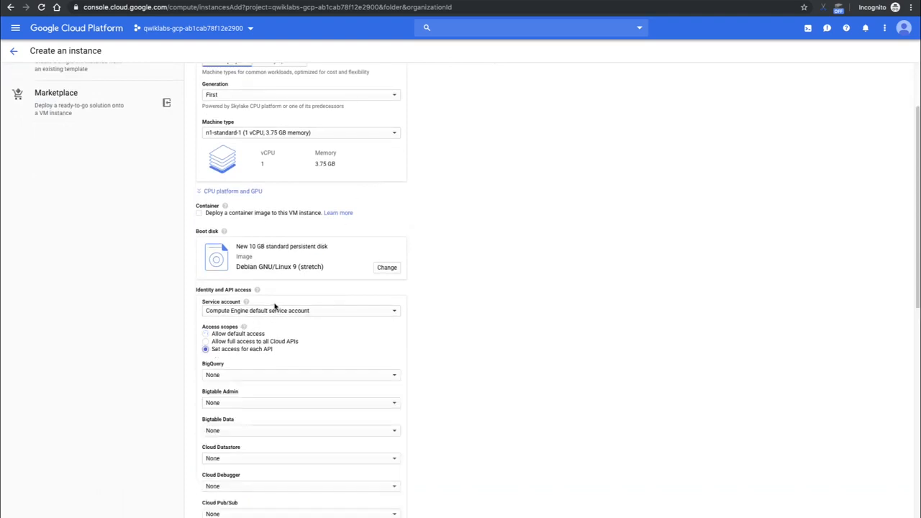
{"action": "scroll", "coordinate": [278, 309], "scroll_direction": "down", "scroll_amount": 1}
{"action": "scroll", "coordinate": [278, 301], "scroll_direction": "down", "scroll_amount": 5}
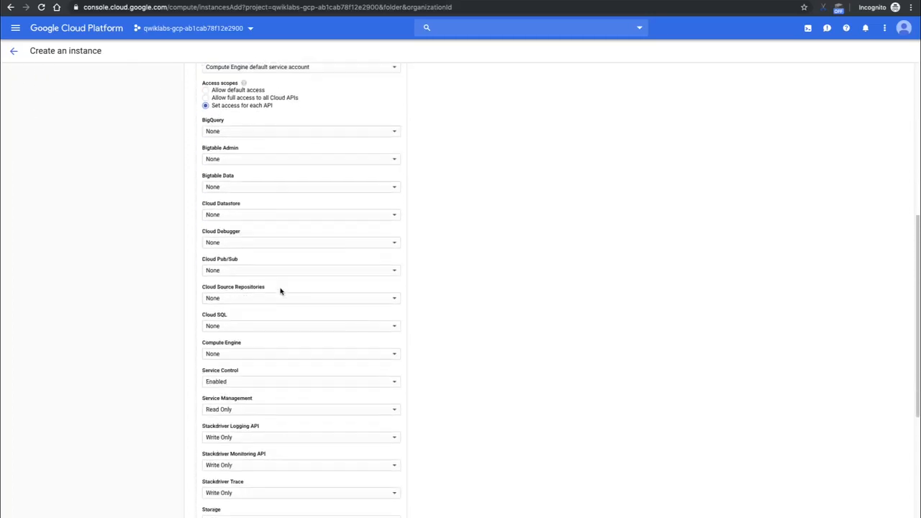
{"action": "scroll", "coordinate": [281, 290], "scroll_direction": "down", "scroll_amount": 1}
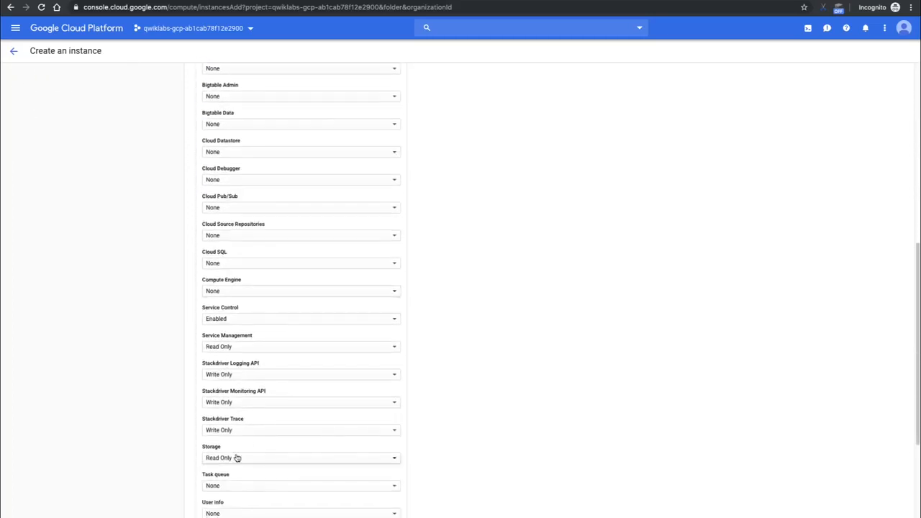
{"action": "left_click", "coordinate": [237, 458]}
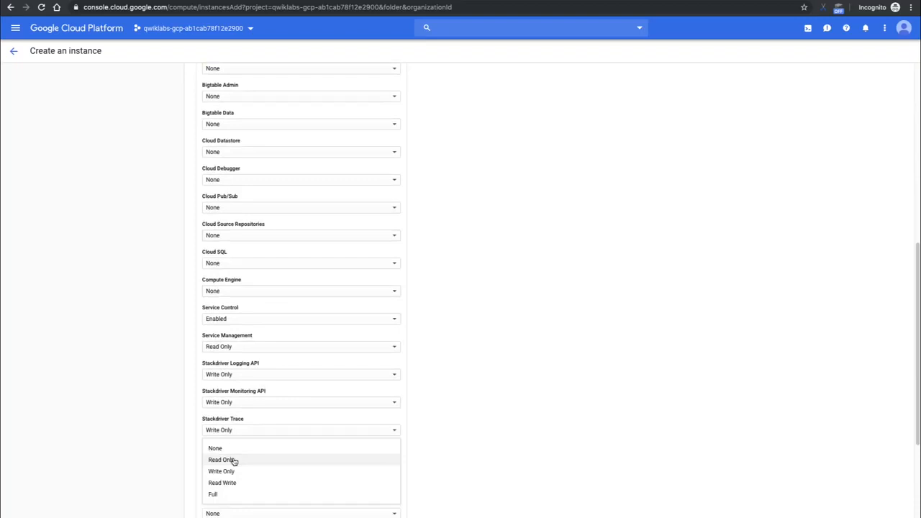
{"action": "left_click", "coordinate": [242, 483]}
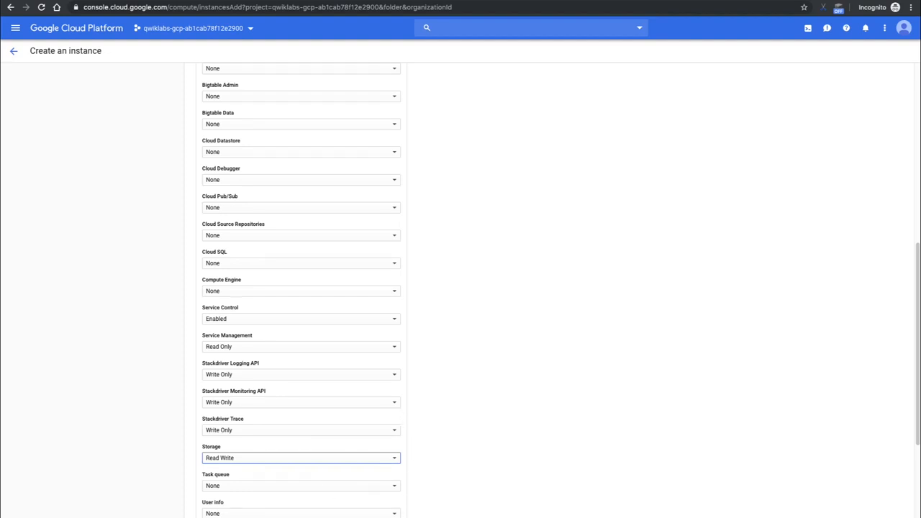
Step: Add a new additional disk to the instance and name it minecraft-disk
{"action": "scroll", "coordinate": [542, 374], "scroll_direction": "down", "scroll_amount": 2}
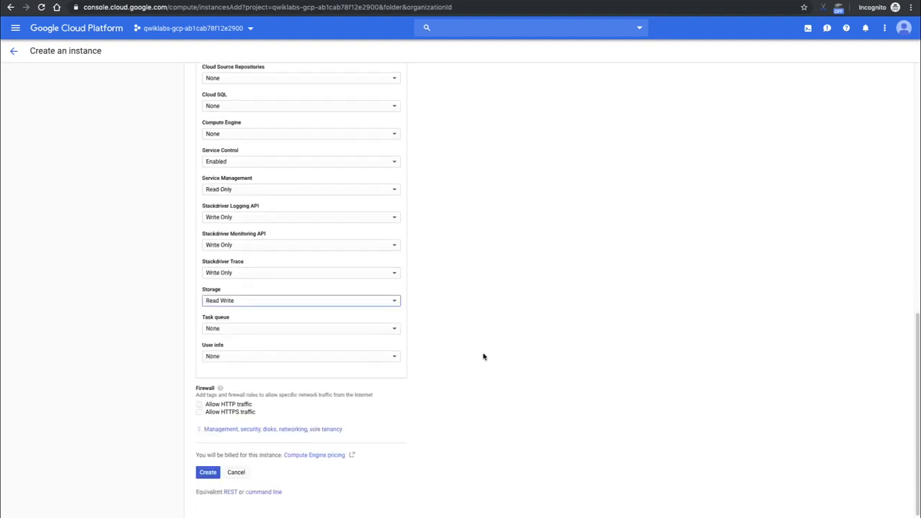
{"action": "scroll", "coordinate": [469, 351], "scroll_direction": "down", "scroll_amount": 1}
{"action": "left_click", "coordinate": [286, 421]}
{"action": "scroll", "coordinate": [438, 308], "scroll_direction": "down", "scroll_amount": 1}
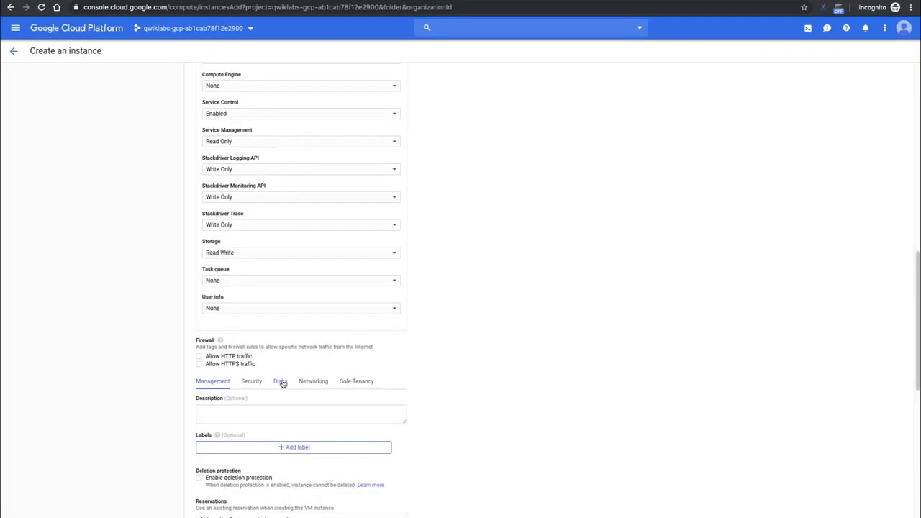
{"action": "left_click", "coordinate": [282, 382]}
{"action": "scroll", "coordinate": [423, 325], "scroll_direction": "down", "scroll_amount": 4}
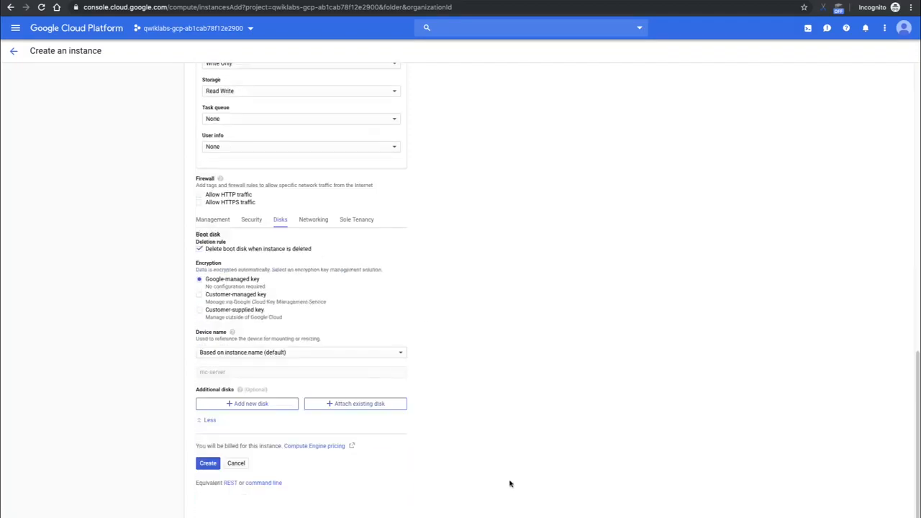
{"action": "left_click", "coordinate": [271, 404]}
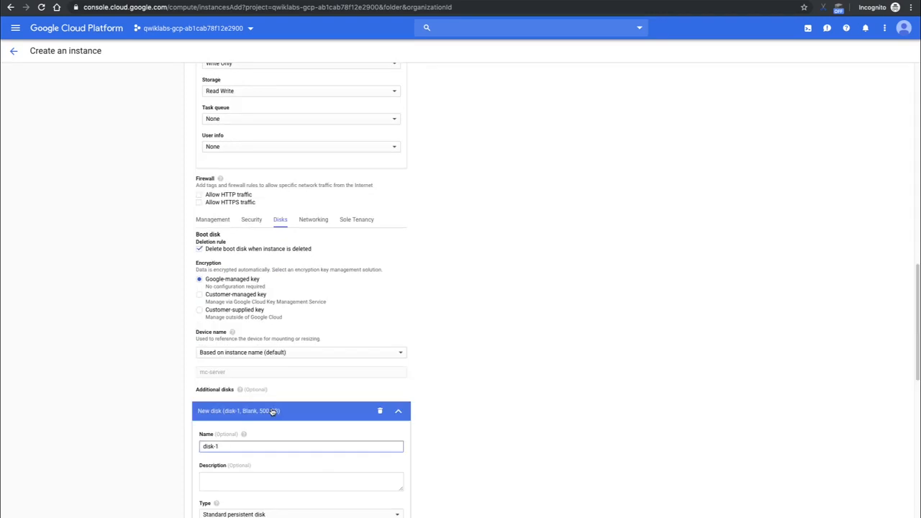
{"action": "scroll", "coordinate": [302, 376], "scroll_direction": "down", "scroll_amount": 2}
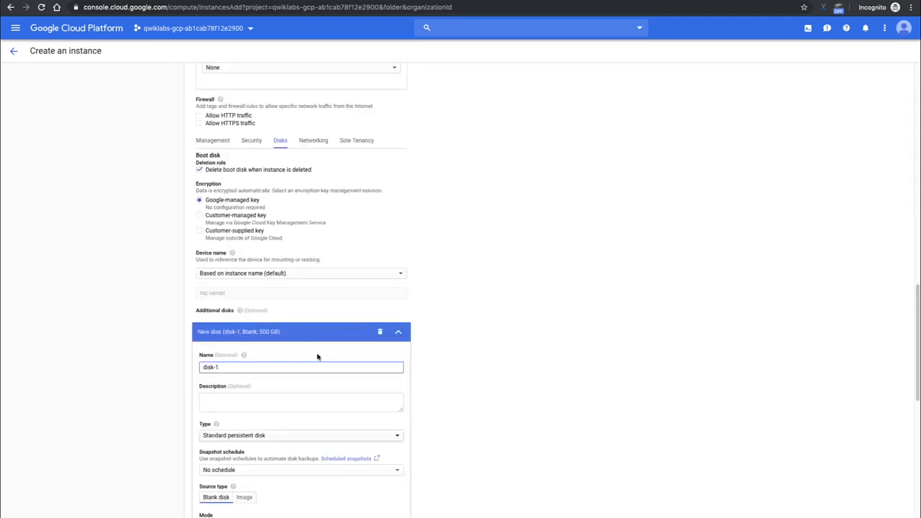
{"action": "left_click_drag", "start_coordinate": [233, 366], "coordinate": [153, 366]}
{"action": "type", "text": "minecraft-disk"}
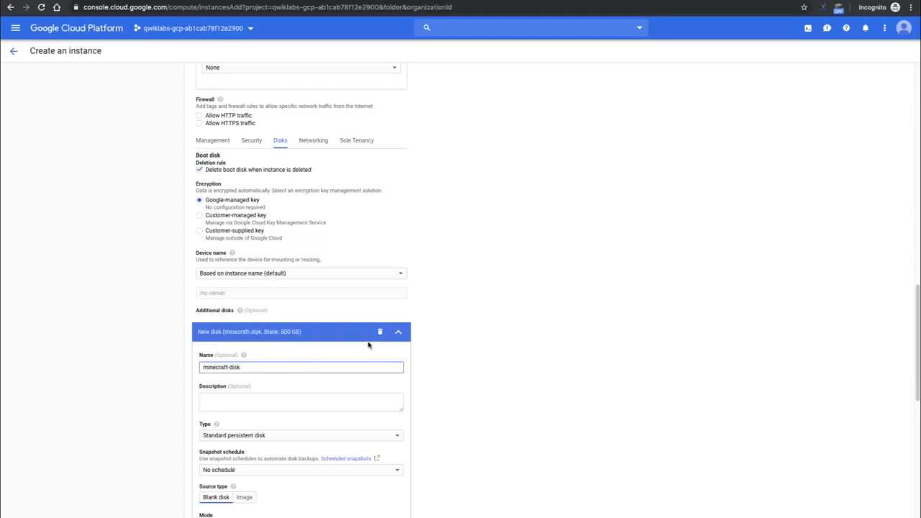
Step: Make minecraft-disk an SSD persistent disk with a size of 50 GB and finish its configuration
{"action": "scroll", "coordinate": [396, 348], "scroll_direction": "down", "scroll_amount": 1}
{"action": "left_click", "coordinate": [283, 391]}
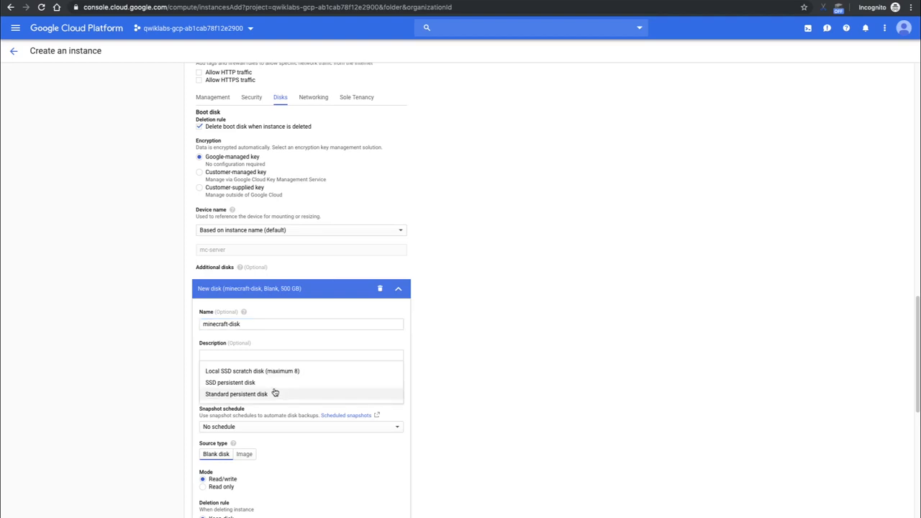
{"action": "left_click", "coordinate": [268, 386]}
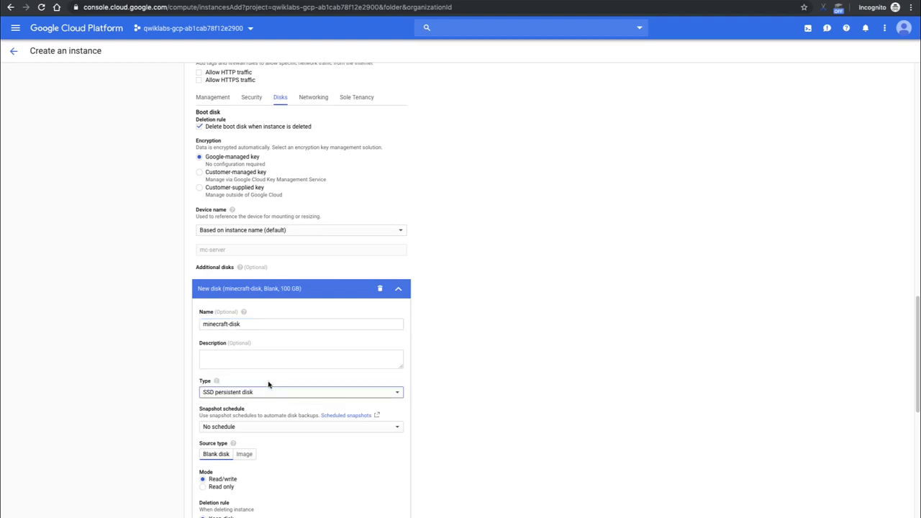
{"action": "scroll", "coordinate": [277, 338], "scroll_direction": "down", "scroll_amount": 2}
{"action": "scroll", "coordinate": [276, 336], "scroll_direction": "down", "scroll_amount": 1}
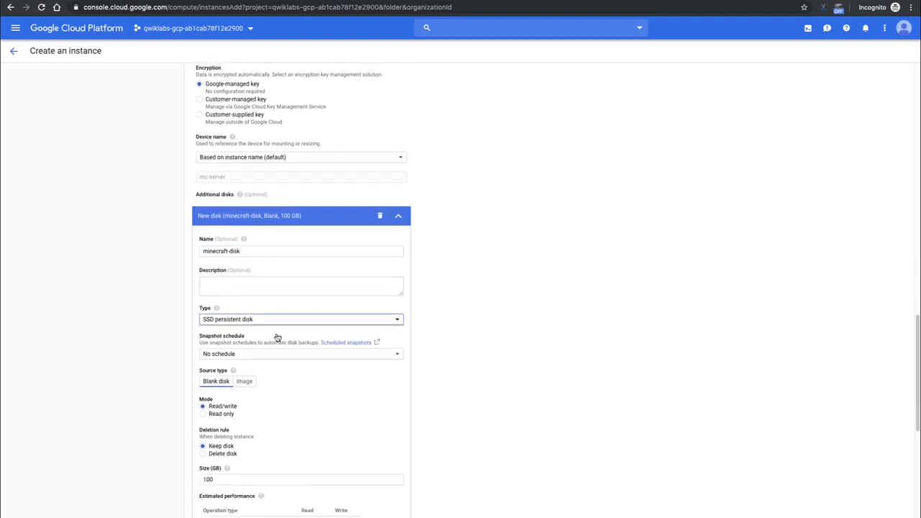
{"action": "scroll", "coordinate": [241, 374], "scroll_direction": "down", "scroll_amount": 1}
{"action": "left_click_drag", "start_coordinate": [216, 430], "coordinate": [193, 431]}
{"action": "type", "text": "50"}
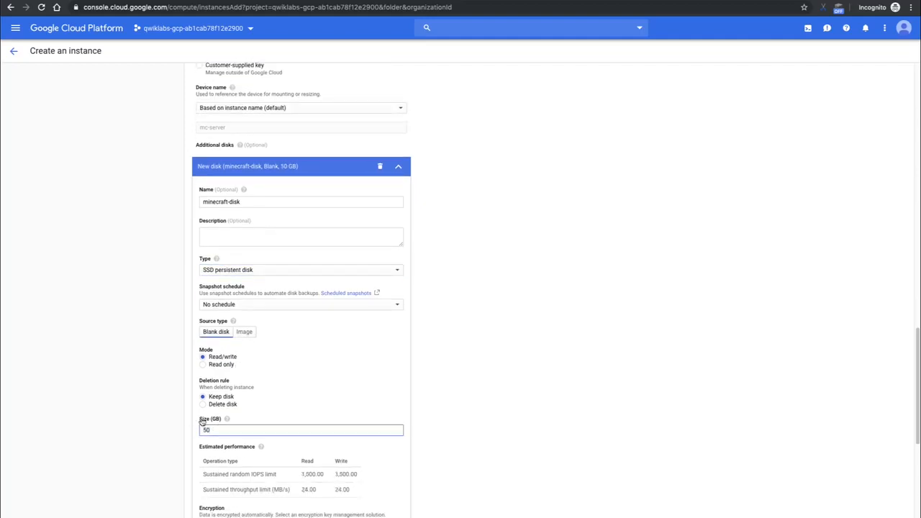
{"action": "scroll", "coordinate": [306, 323], "scroll_direction": "down", "scroll_amount": 1}
{"action": "scroll", "coordinate": [306, 323], "scroll_direction": "down", "scroll_amount": 3}
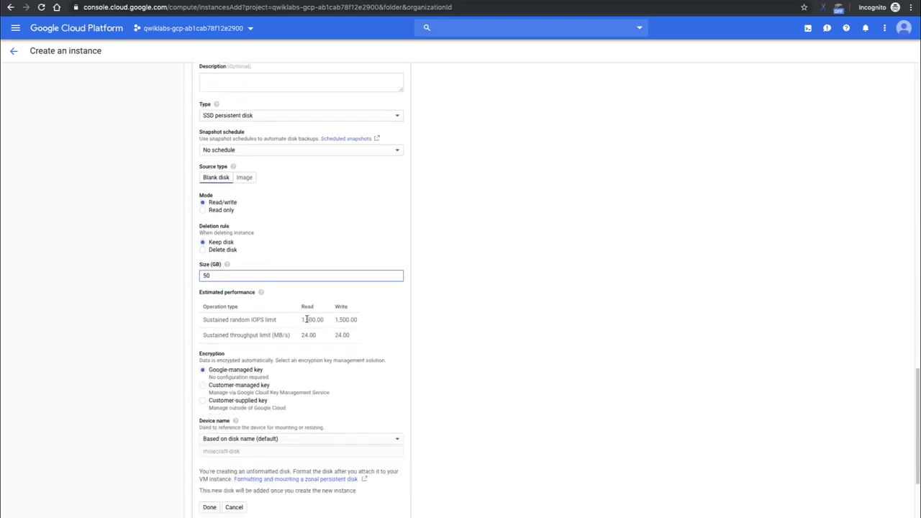
{"action": "scroll", "coordinate": [250, 321], "scroll_direction": "down", "scroll_amount": 1}
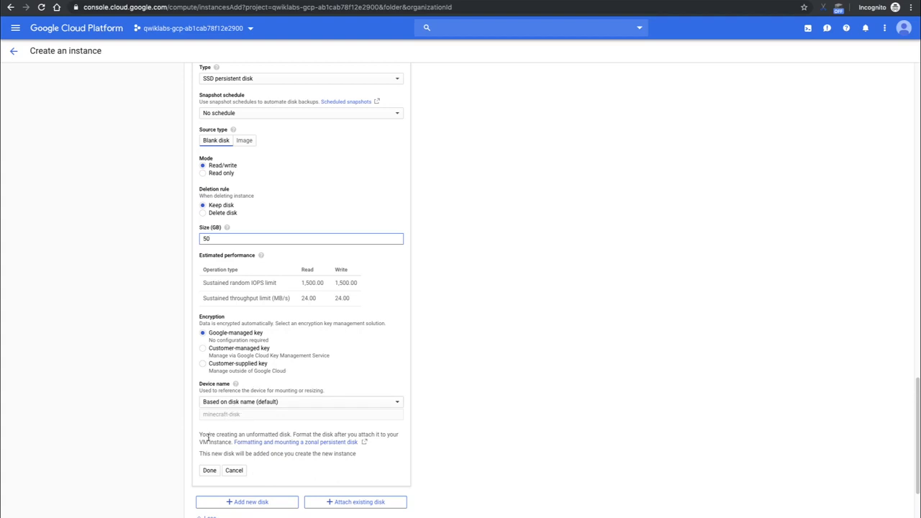
{"action": "left_click", "coordinate": [209, 469]}
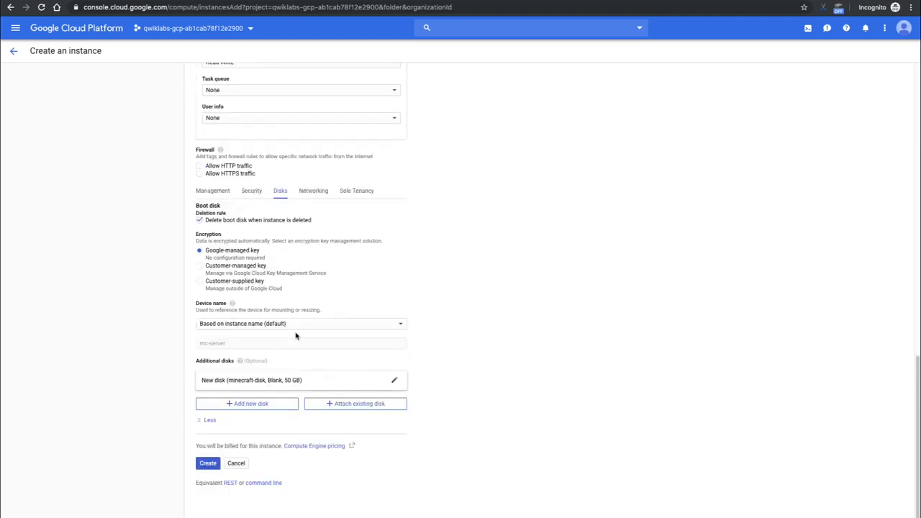
Step: Add the network tag minecraft-server in the instance's networking settings
{"action": "left_click", "coordinate": [315, 192]}
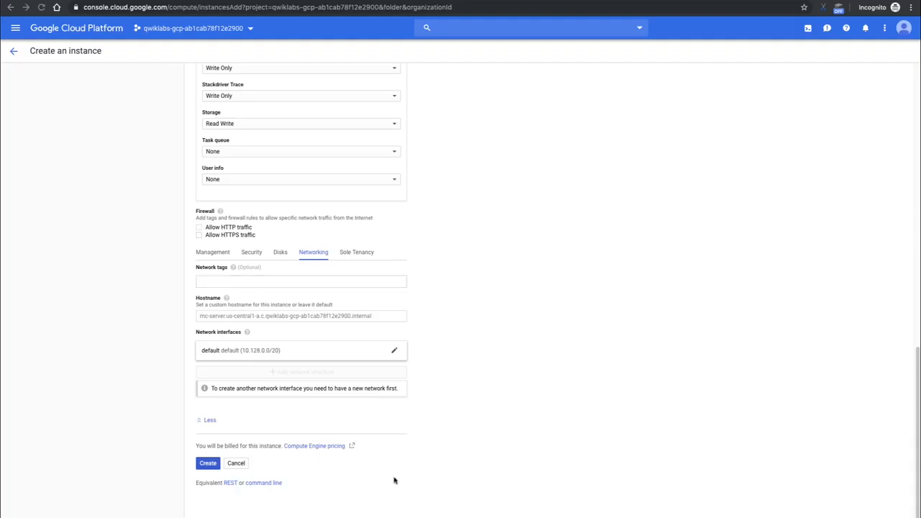
{"action": "left_click", "coordinate": [228, 281]}
{"action": "type", "text": "minecraft-server"}
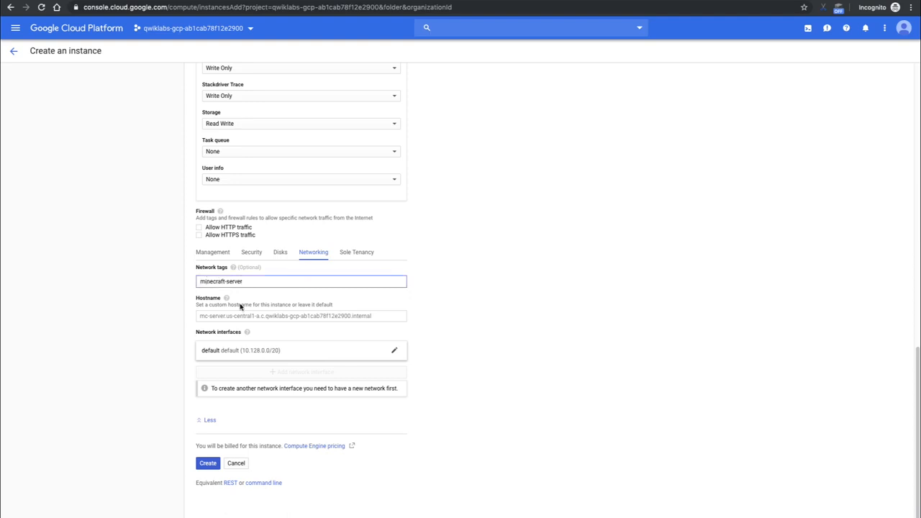
Step: Reserve a new static external IP address named mc-server-ip for the default network interface and finish editing the interface
{"action": "left_click", "coordinate": [393, 353]}
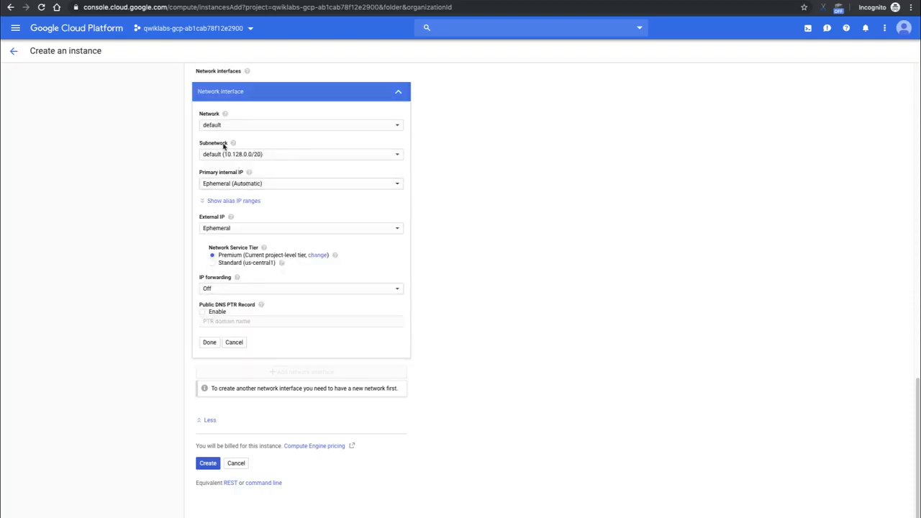
{"action": "left_click", "coordinate": [242, 232]}
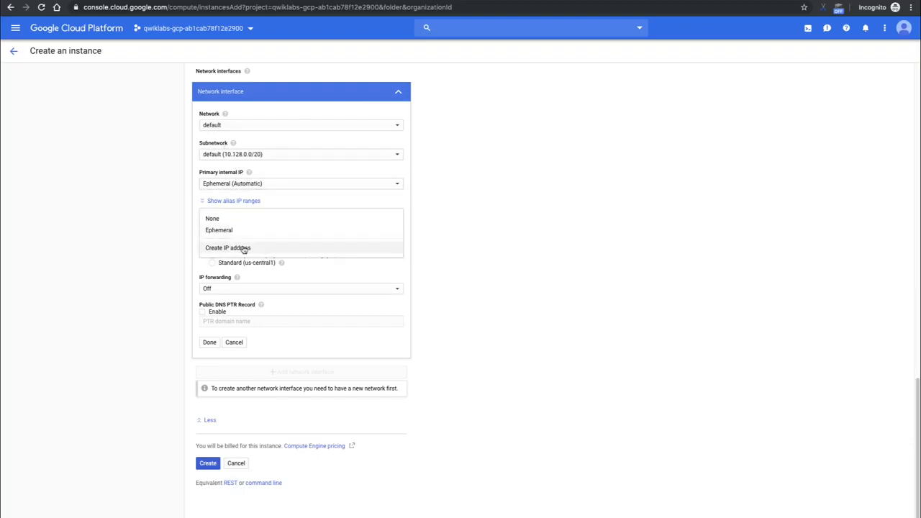
{"action": "left_click", "coordinate": [243, 248]}
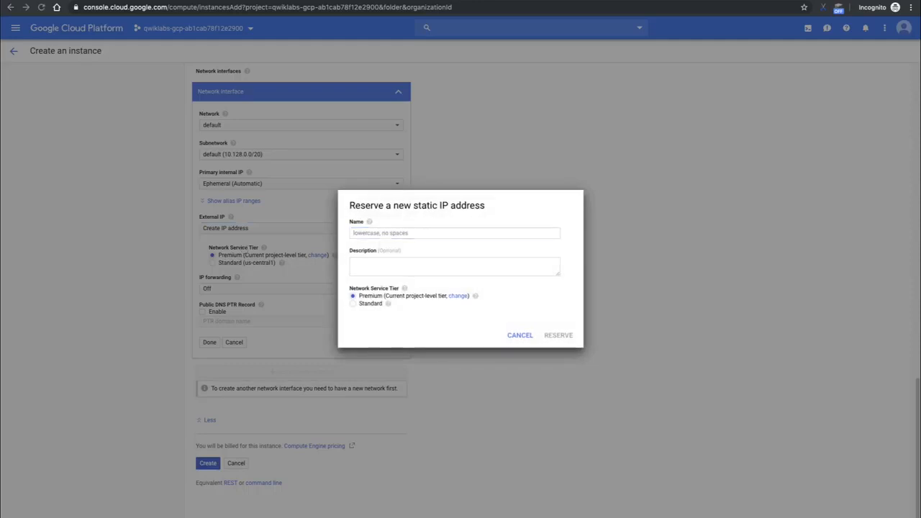
{"action": "left_click", "coordinate": [446, 234]}
{"action": "type", "text": "mc-server-ip"}
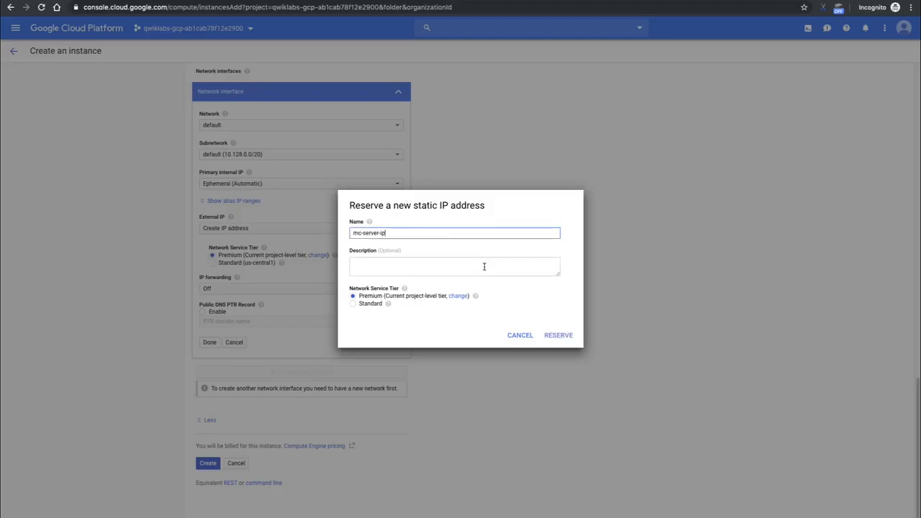
{"action": "left_click", "coordinate": [559, 336]}
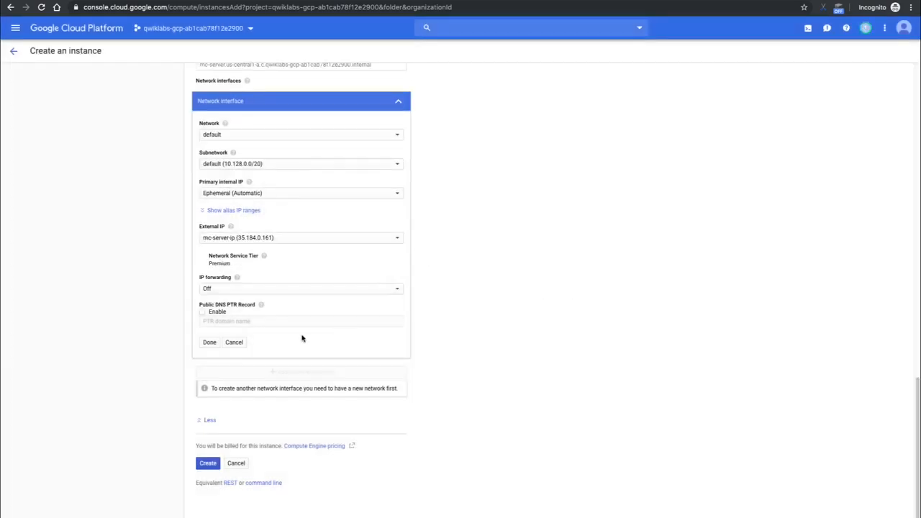
{"action": "left_click", "coordinate": [209, 342]}
Step: Create the configured VM instance, dismiss the learning panel and refresh the list of VM instances
{"action": "left_click", "coordinate": [208, 463]}
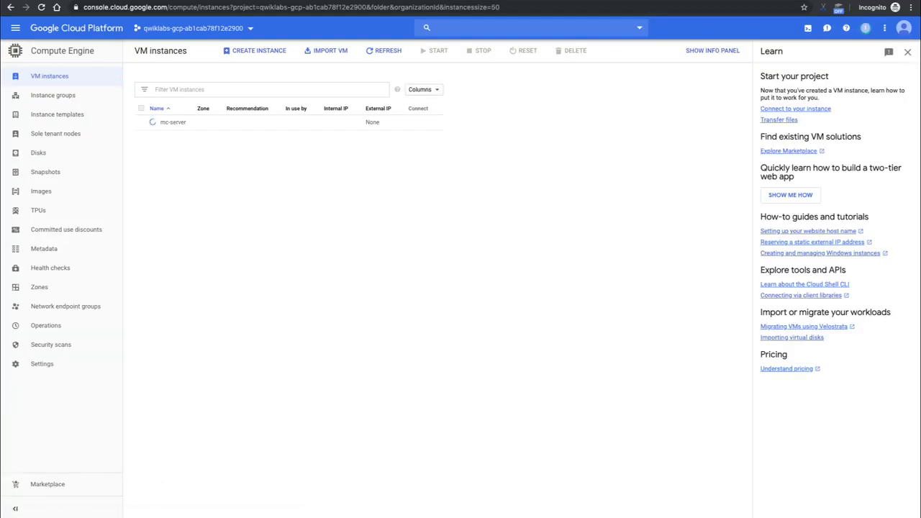
{"action": "left_click", "coordinate": [908, 54]}
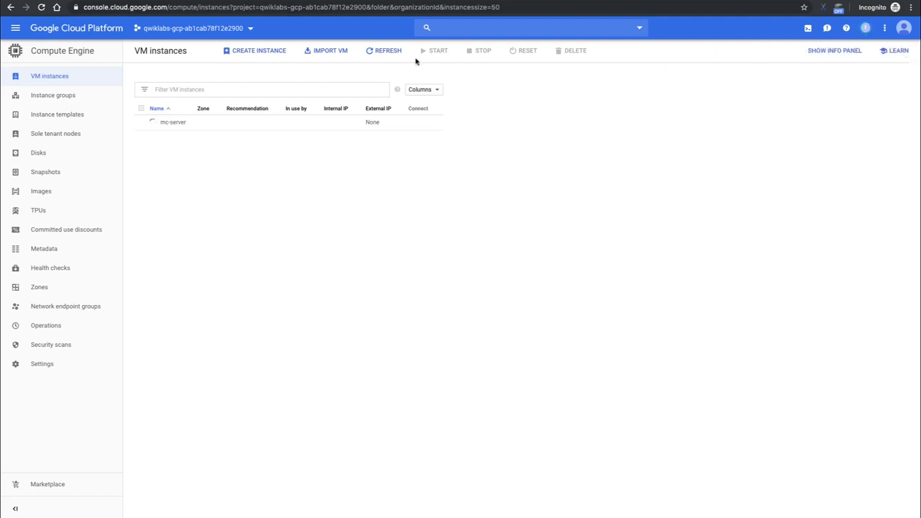
{"action": "left_click", "coordinate": [379, 53]}
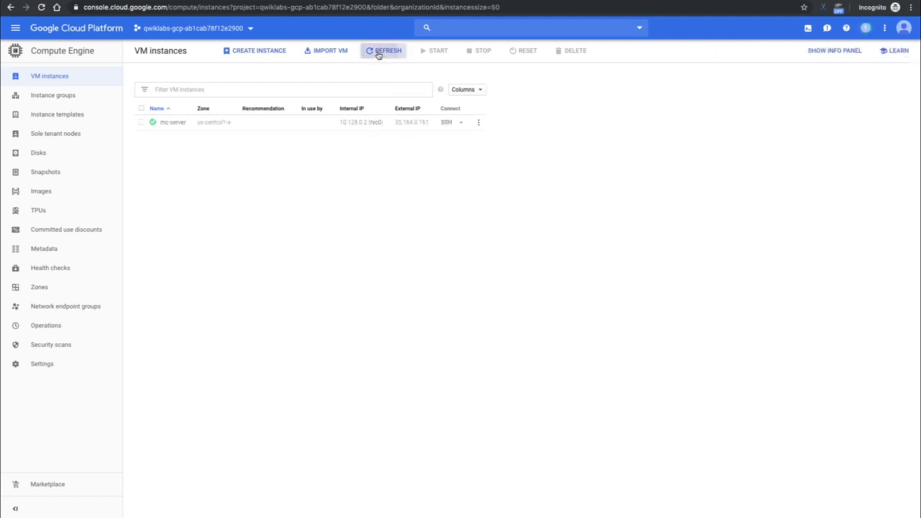
Step: Open an SSH session to mc-server and create the mount directory with sudo mkdir -p /home/minecraft
{"action": "left_click", "coordinate": [446, 122]}
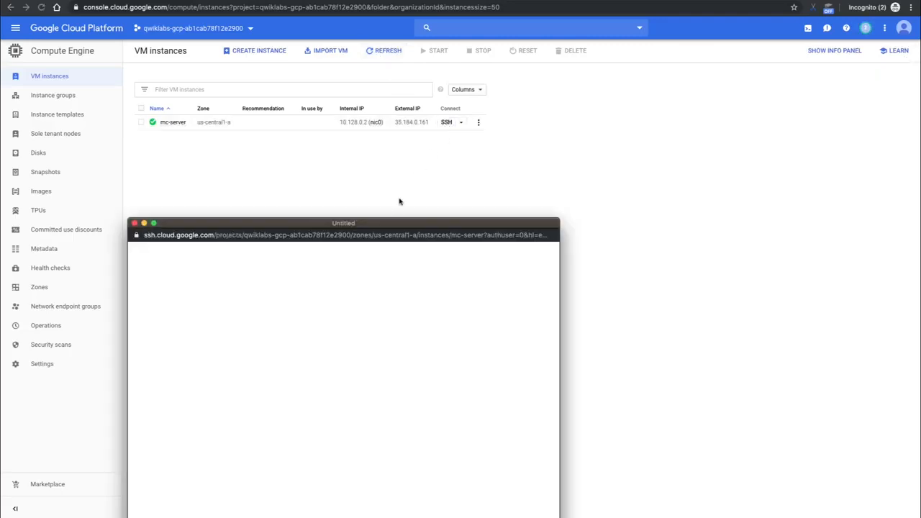
{"action": "left_click_drag", "start_coordinate": [381, 222], "coordinate": [468, 174]}
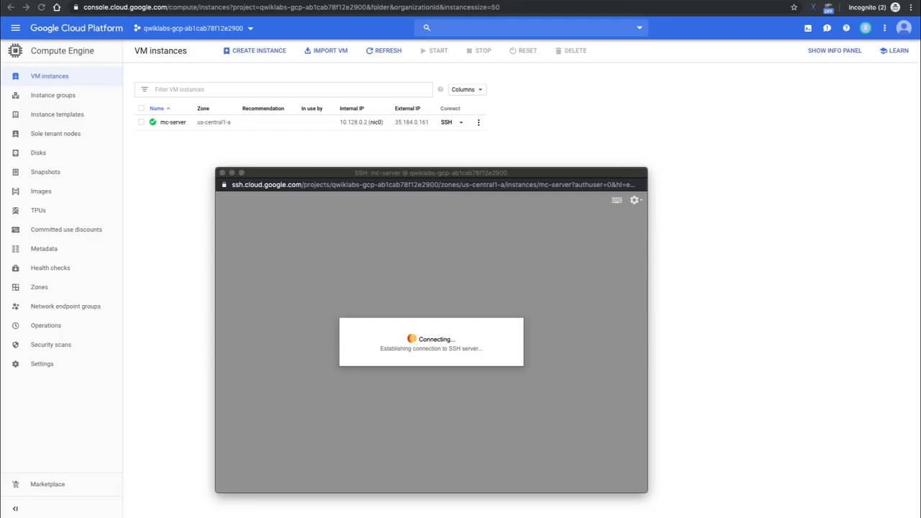
{"action": "left_click_drag", "start_coordinate": [466, 173], "coordinate": [489, 146]}
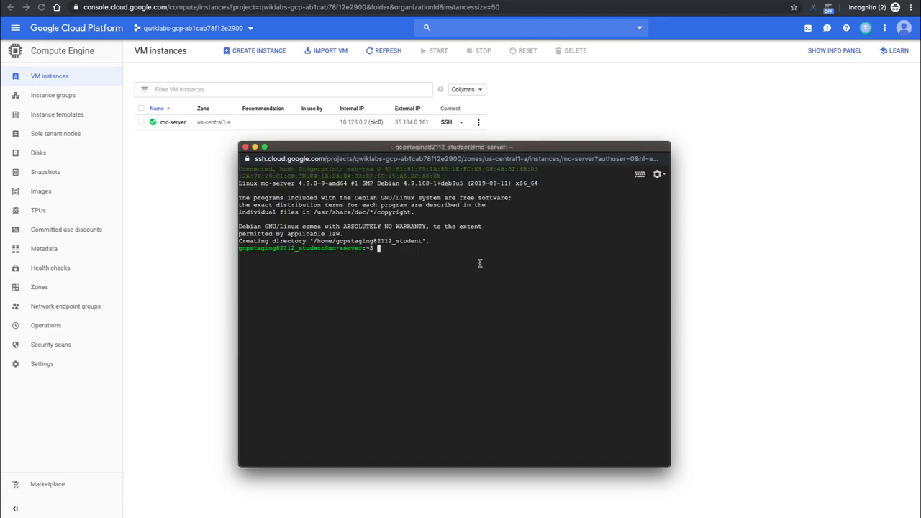
{"action": "type", "text": "sudo mkdir -p /home/minecraft"}
{"action": "key", "text": "Return"}
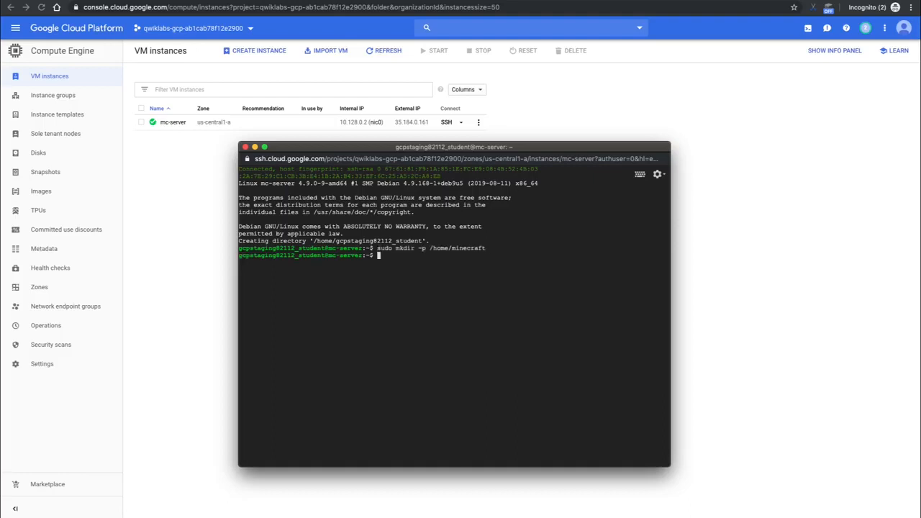
Step: Format /dev/disk/by-id/google-minecraft-disk as ext4 using sudo mkfs.ext4 -F -E with the options lazy_itable_init=0, lazy_journal_init=0 and discard
{"action": "key", "text": "super+Tab"}
{"action": "left_click", "coordinate": [615, 347]}
{"action": "type", "text": "sudo mkfs.ext4 -F -E lazy_itable_init=0,\\ lazy_journal_init=0,discard \\ /dev/disk/by-id/google-minecraft-disk"}
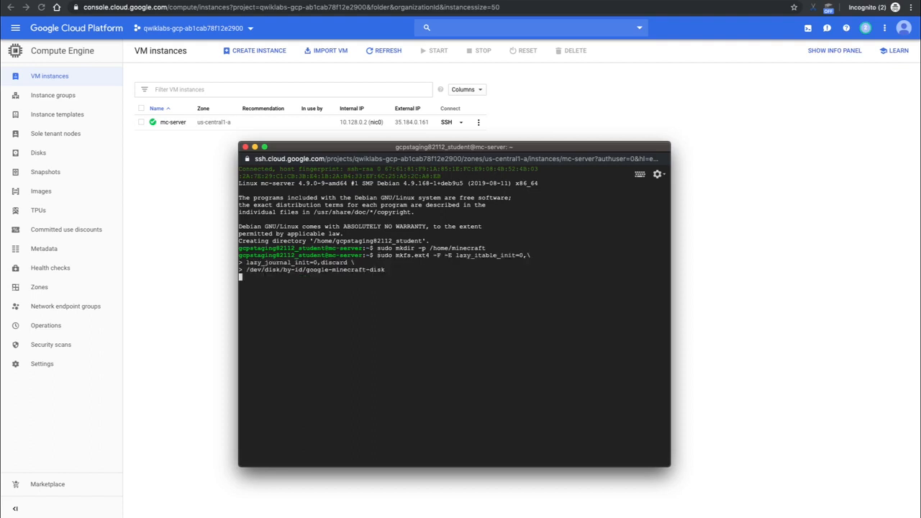
{"action": "key", "text": "Return"}
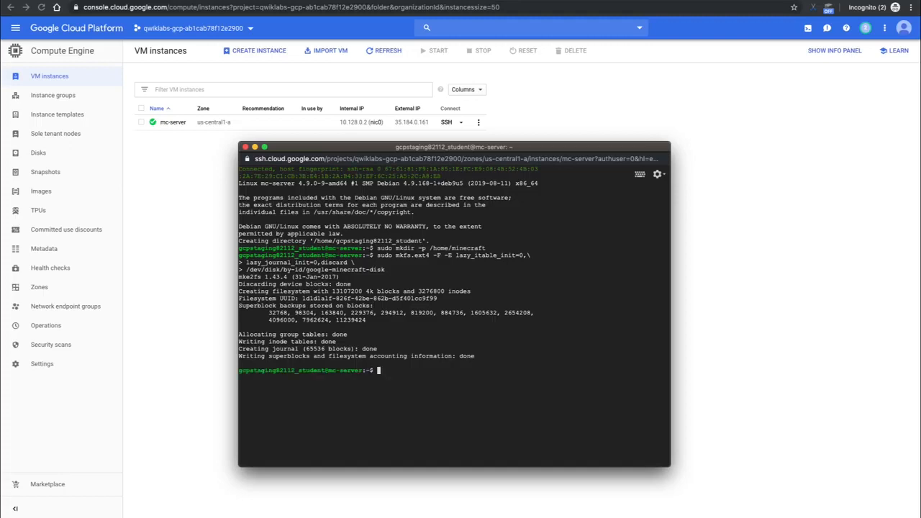
Step: Mount /dev/disk/by-id/google-minecraft-disk on /home/minecraft using sudo mount with the options discard,defaults
{"action": "key", "text": "super+Tab"}
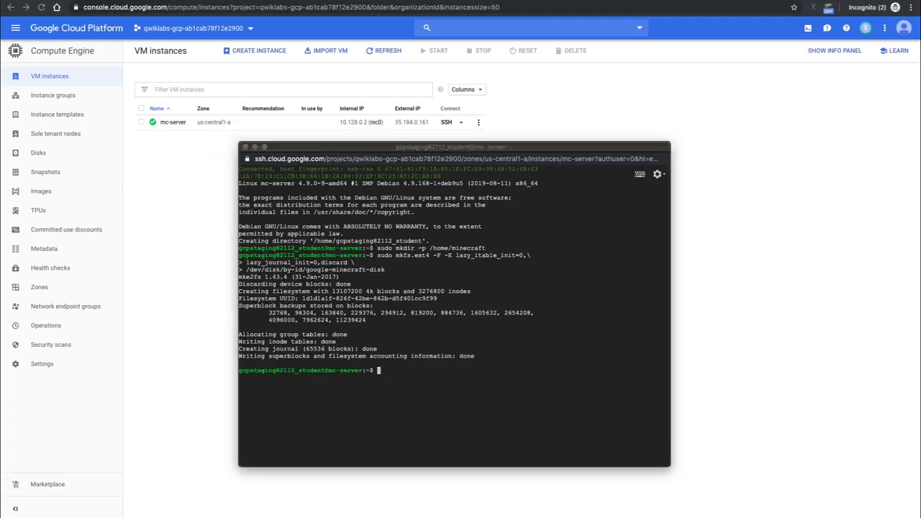
{"action": "left_click", "coordinate": [566, 379]}
{"action": "type", "text": "sudo mount -o discard,defaults /dev/disk/by-id/google-minecraft-disk /home/minecraft"}
{"action": "key", "text": "Return"}
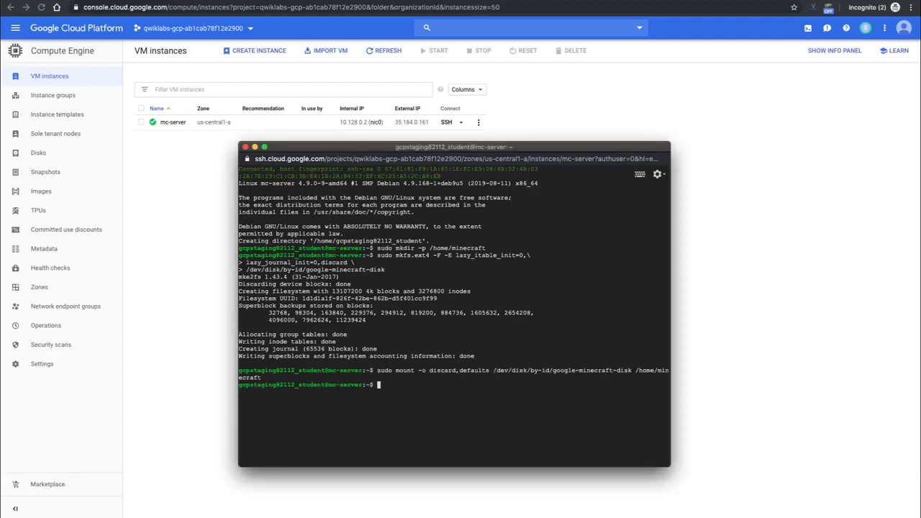
Step: Update the VM's package lists with sudo apt-get update
{"action": "key", "text": "super+Tab"}
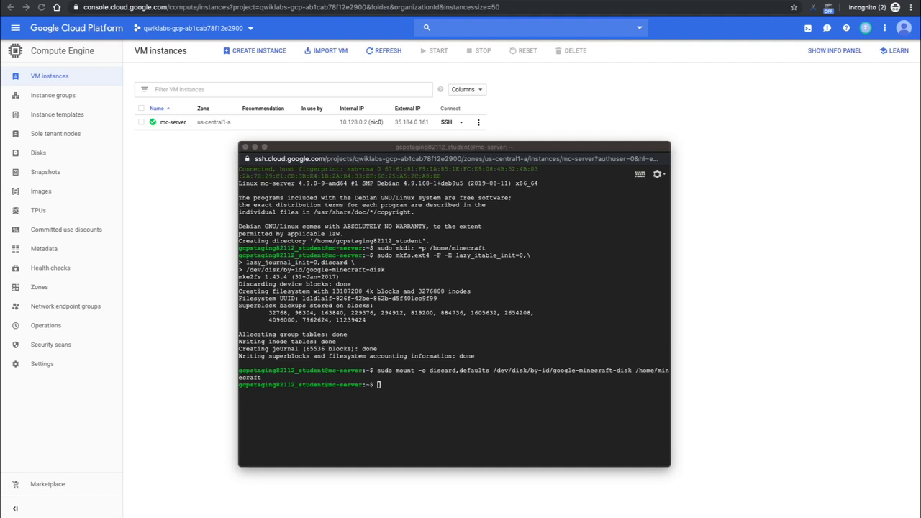
{"action": "left_click", "coordinate": [518, 435]}
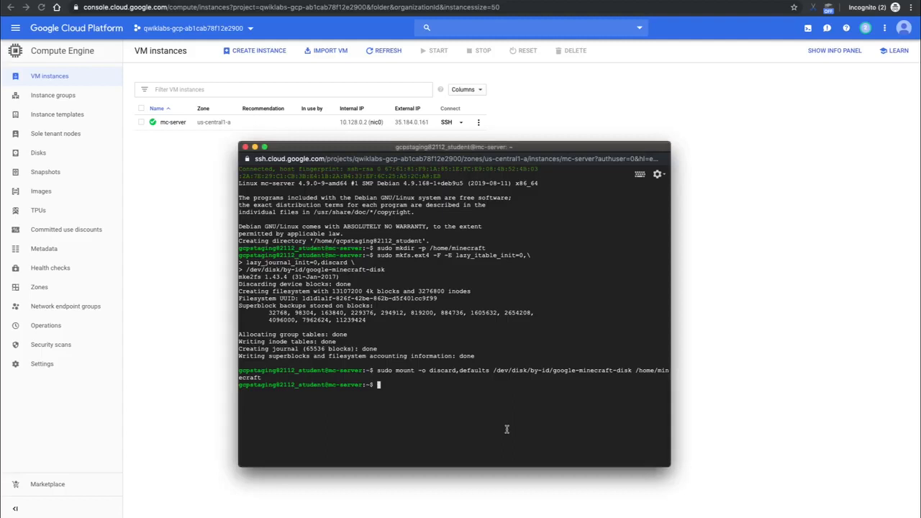
{"action": "type", "text": "sudo apt-get update"}
{"action": "key", "text": "Return"}
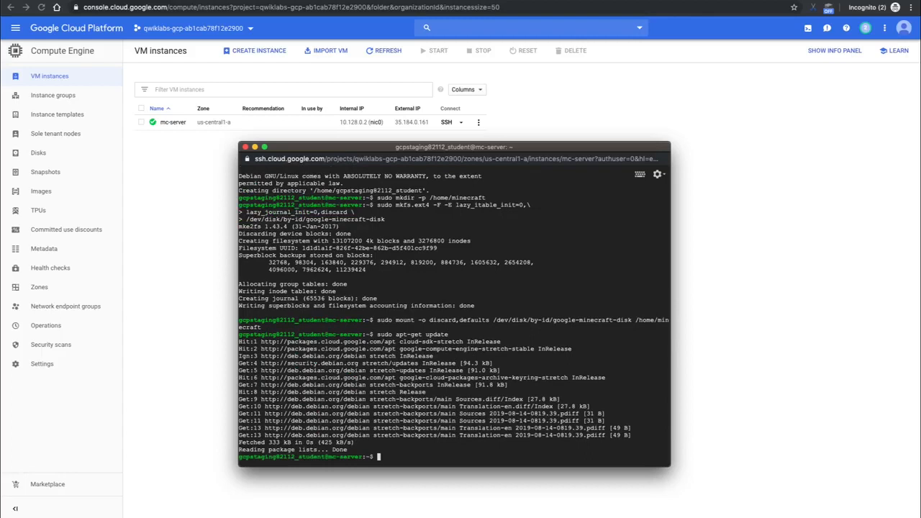
Step: Install the headless Java runtime with sudo apt-get install -y default-jre-headless
{"action": "key", "text": "super+Tab"}
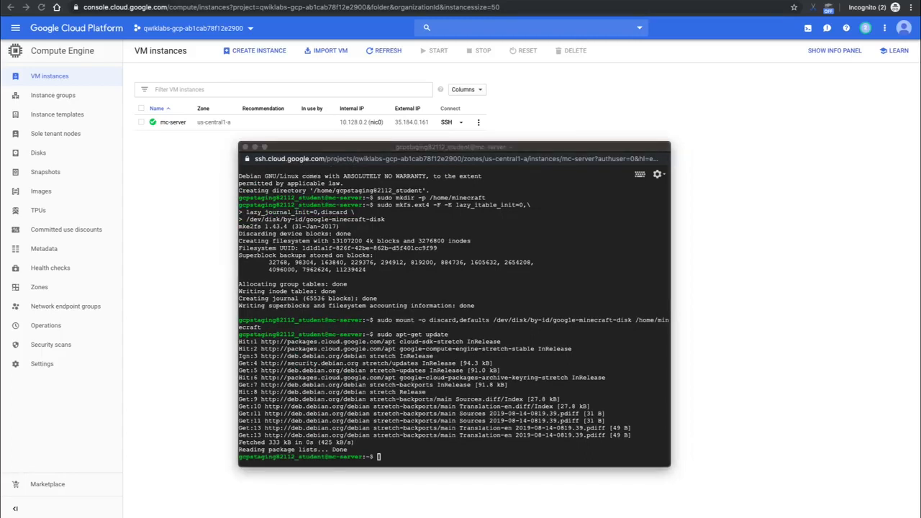
{"action": "left_click", "coordinate": [525, 452]}
{"action": "type", "text": "sudo apt-get install -y default-jre-headless"}
{"action": "key", "text": "Return"}
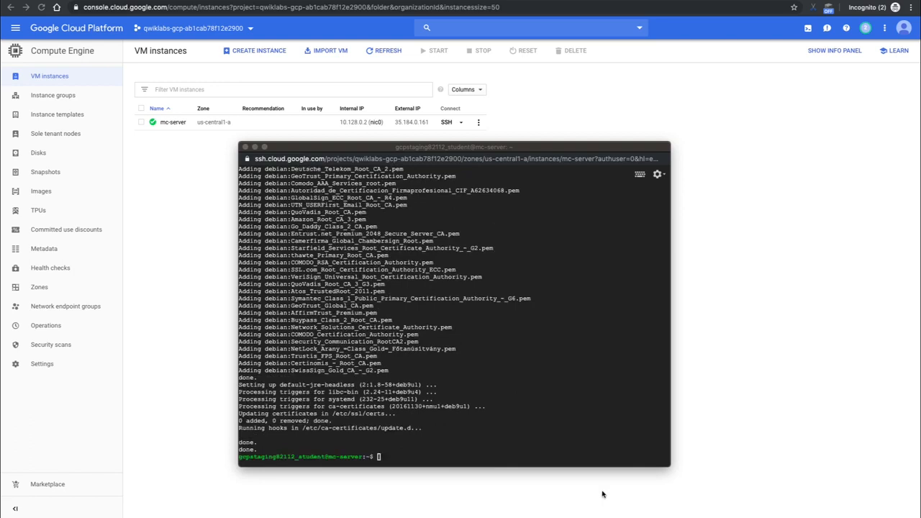
{"action": "left_click", "coordinate": [587, 347]}
{"action": "type", "text": "cd /home/minecraft"}
{"action": "key", "text": "Return"}
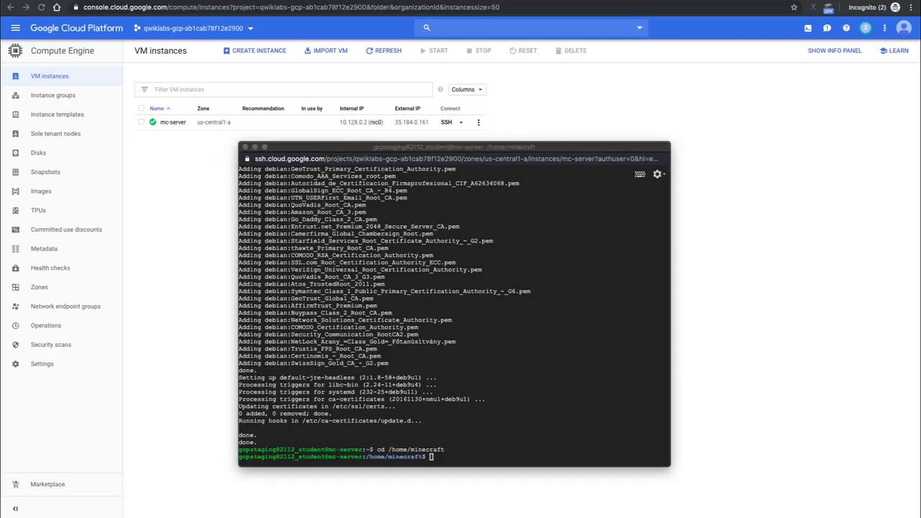
{"action": "left_click", "coordinate": [571, 318]}
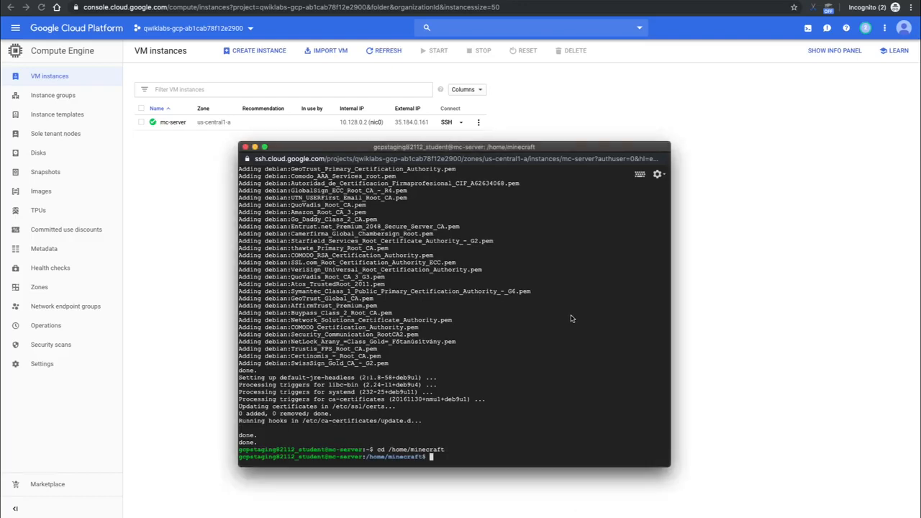
{"action": "type", "text": "sudo wget https://launcher.mojang.com/v1/objects/d0d0fe2b1dc6ab4c65554cb734270872b72dadd6/server.jar"}
{"action": "key", "text": "Return"}
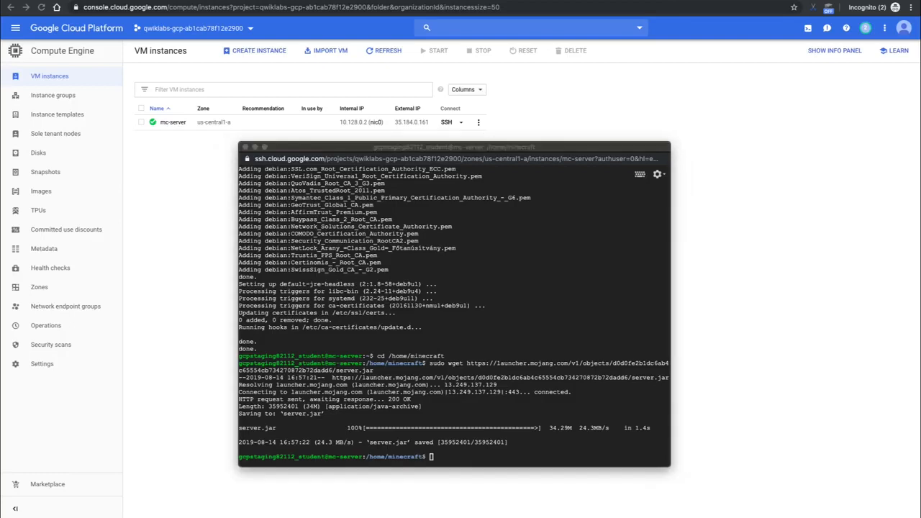
Step: Run the Minecraft server for the first time with sudo java -Xmx1024M -Xms1024M -jar server.jar nogui and reposition the SSH window slightly
{"action": "key", "text": "super+Tab"}
{"action": "type", "text": "sudo java -Xmx1024M -Xms1024M -jar server.jar nogui"}
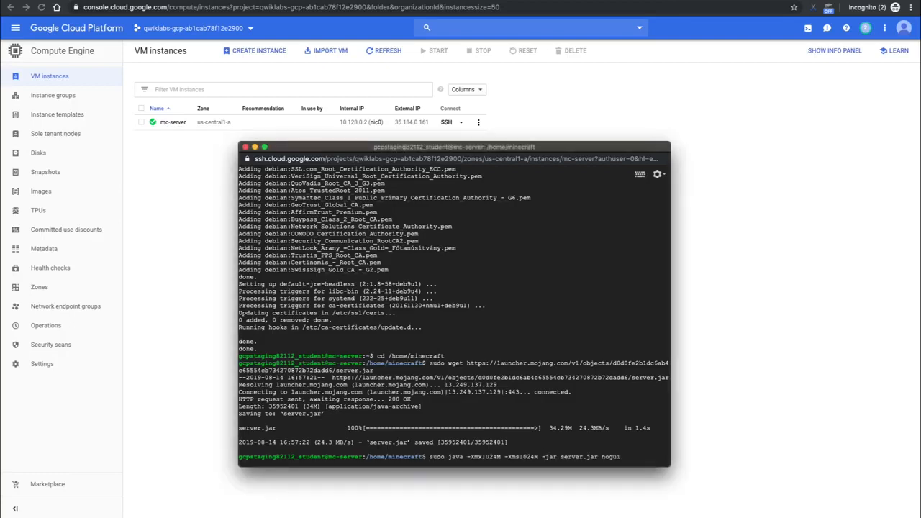
{"action": "key", "text": "Return"}
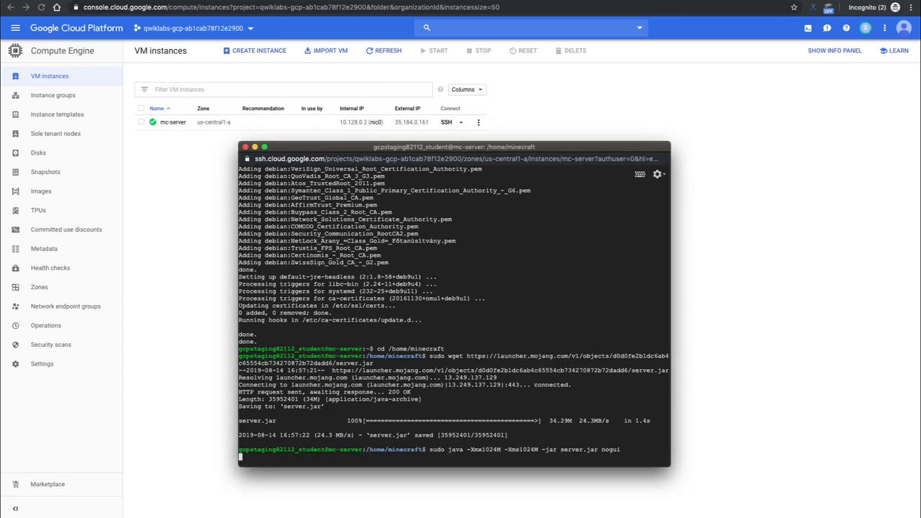
{"action": "left_click_drag", "start_coordinate": [453, 148], "coordinate": [451, 128]}
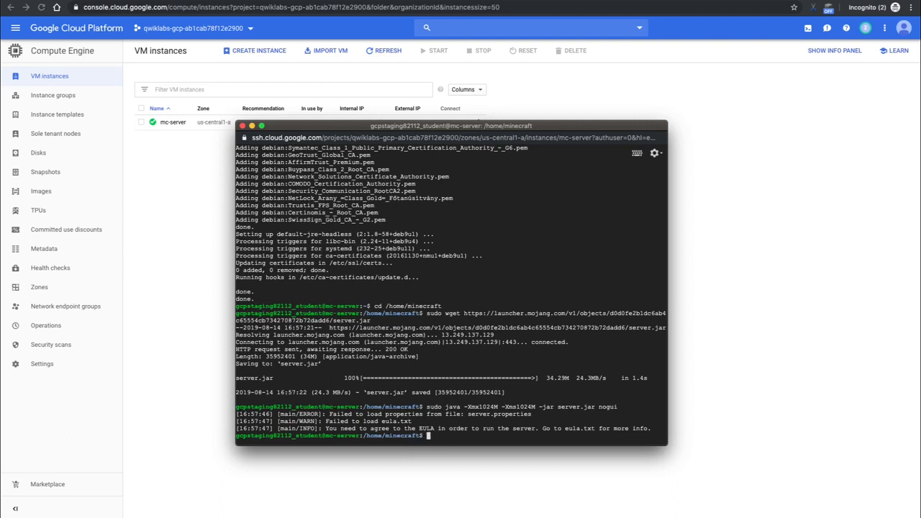
Step: List the files in /home/minecraft with sudo ls -l and locate eula.txt
{"action": "key", "text": "super+Tab"}
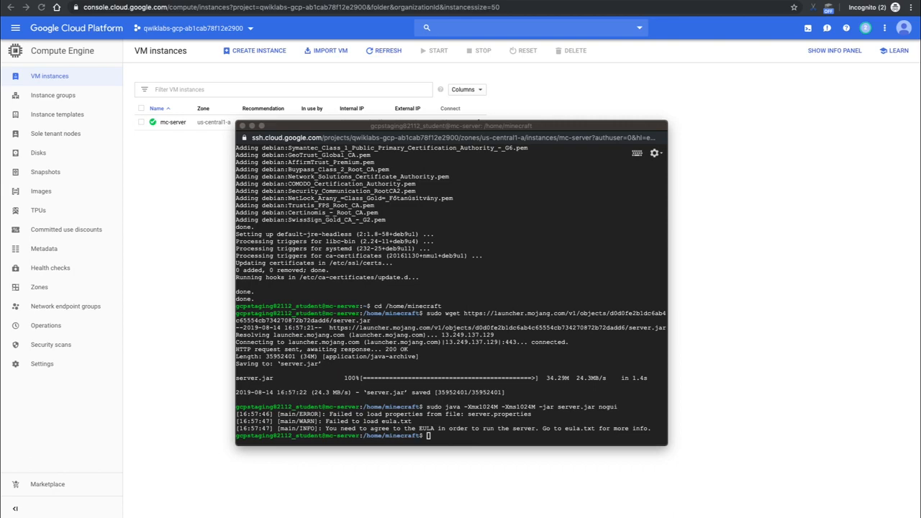
{"action": "left_click", "coordinate": [573, 391]}
{"action": "type", "text": "sudo ls -l"}
{"action": "key", "text": "Return"}
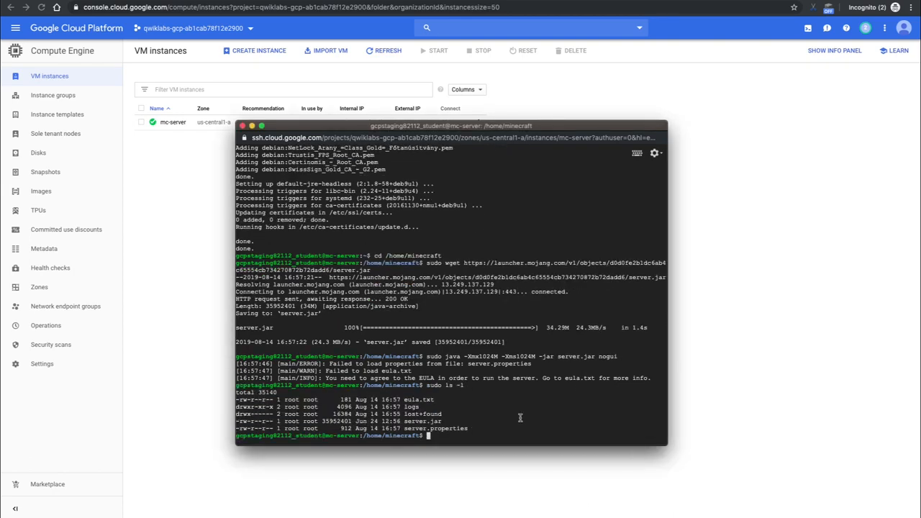
{"action": "left_click_drag", "start_coordinate": [435, 399], "coordinate": [403, 399]}
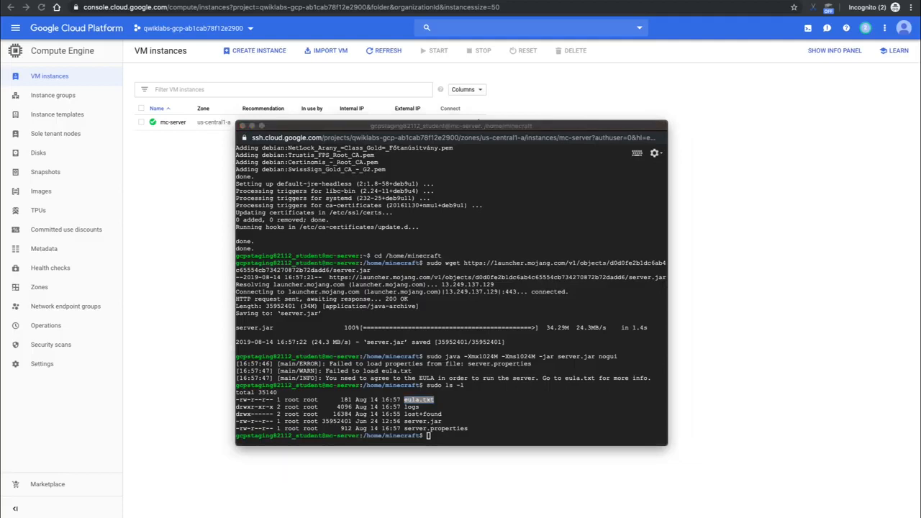
Step: Open eula.txt with sudo nano and change its eula setting to true
{"action": "type", "text": "sudo nano eula.txt"}
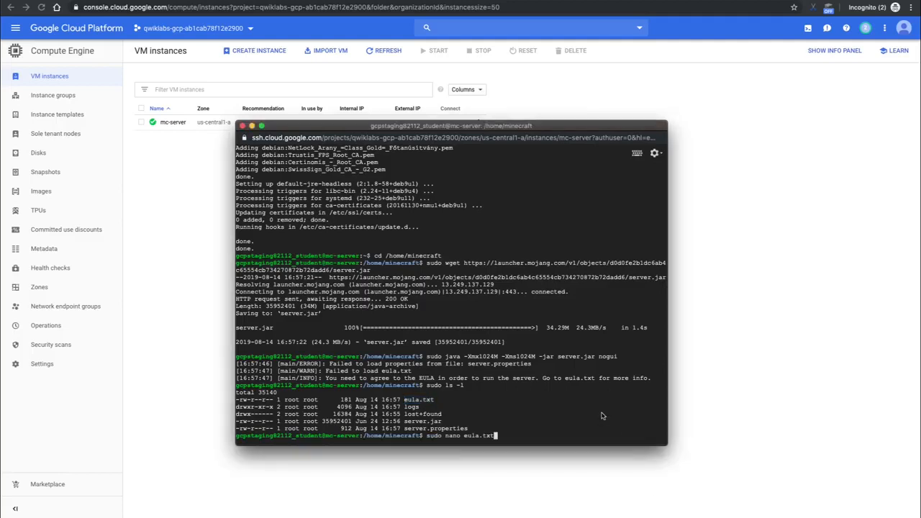
{"action": "key", "text": "Return"}
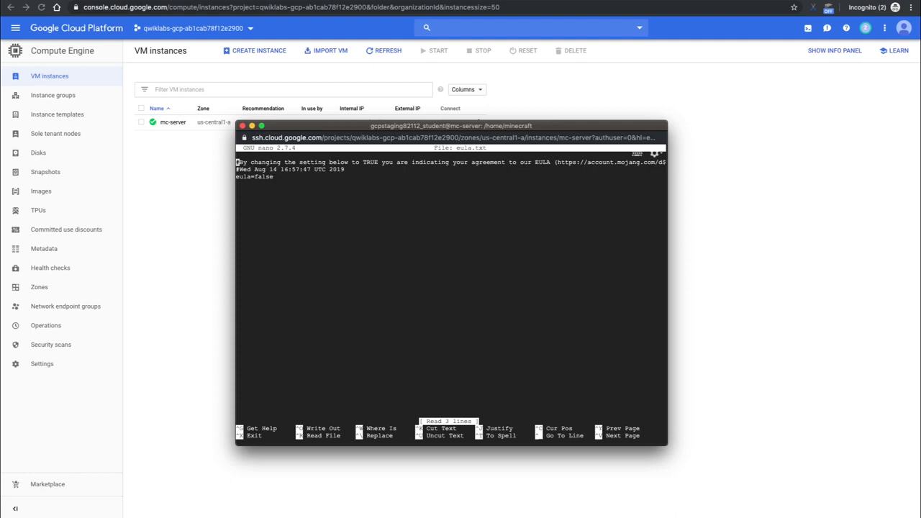
{"action": "key", "text": "Down"}
{"action": "key", "text": "Down"}
{"action": "key", "text": "Right"}
{"action": "key", "text": "Right"}
{"action": "key", "text": "Right"}
{"action": "key", "text": "Right"}
{"action": "key", "text": "Right"}
{"action": "key", "text": "Right"}
{"action": "key", "text": "Right"}
{"action": "key", "text": "Right"}
{"action": "key", "text": "Right"}
{"action": "key", "text": "Right"}
{"action": "key", "text": "BackSpace"}
{"action": "key", "text": "BackSpace"}
{"action": "key", "text": "BackSpace"}
{"action": "key", "text": "BackSpace"}
{"action": "key", "text": "BackSpace"}
{"action": "type", "text": "true"}
Step: Save eula.txt under the same name and exit nano
{"action": "key", "text": "alt+o"}
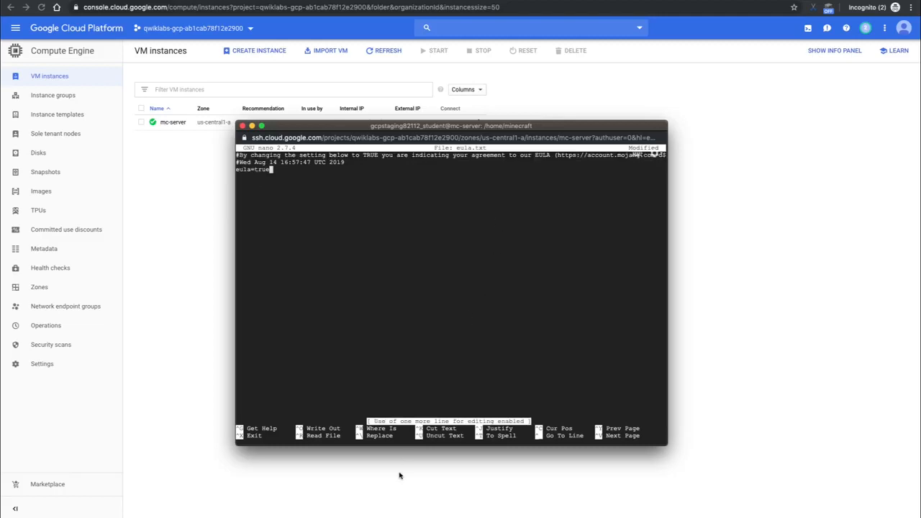
{"action": "key", "text": "ctrl+o"}
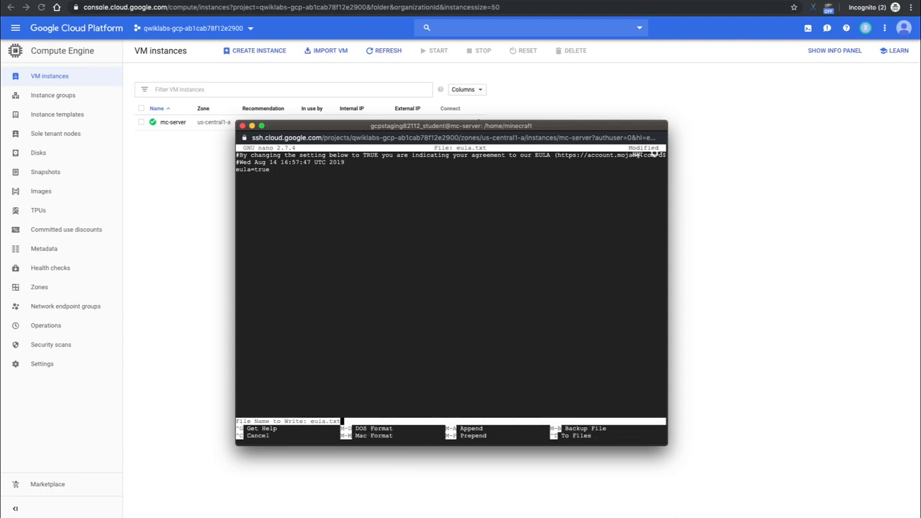
{"action": "key", "text": "Return"}
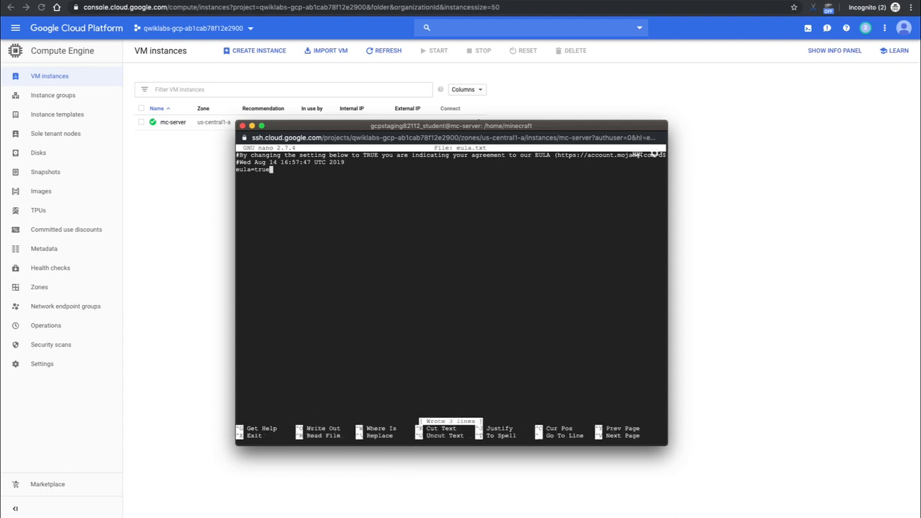
{"action": "key", "text": "ctrl+x"}
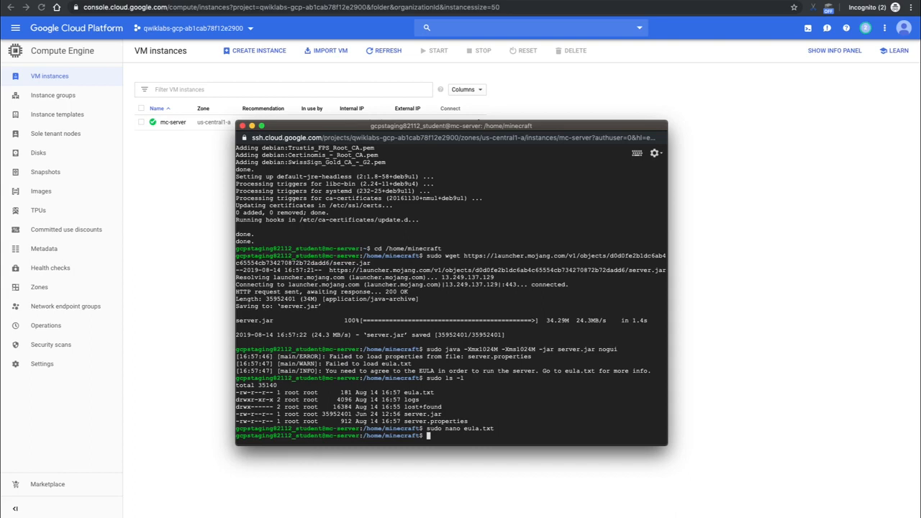
Step: Install the screen package with sudo apt-get install -y screen
{"action": "key", "text": "super+Tab"}
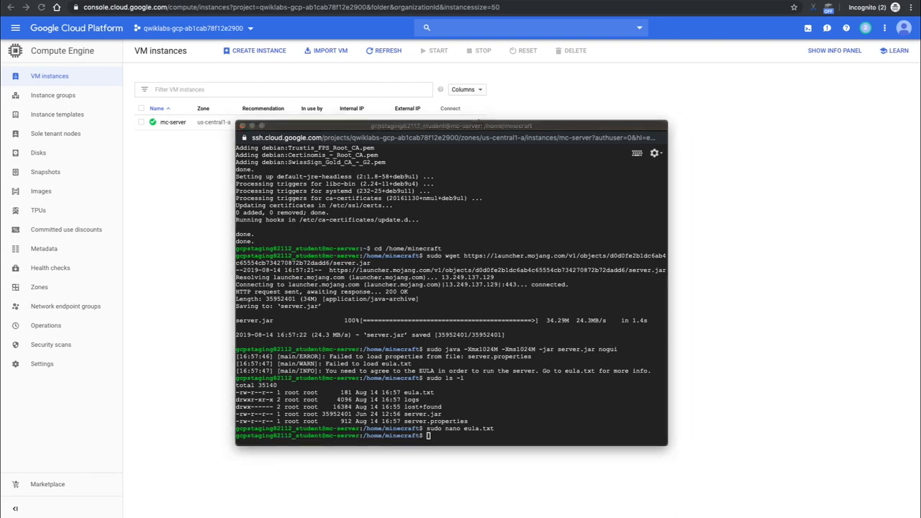
{"action": "left_click", "coordinate": [554, 432]}
{"action": "key", "text": "super+v"}
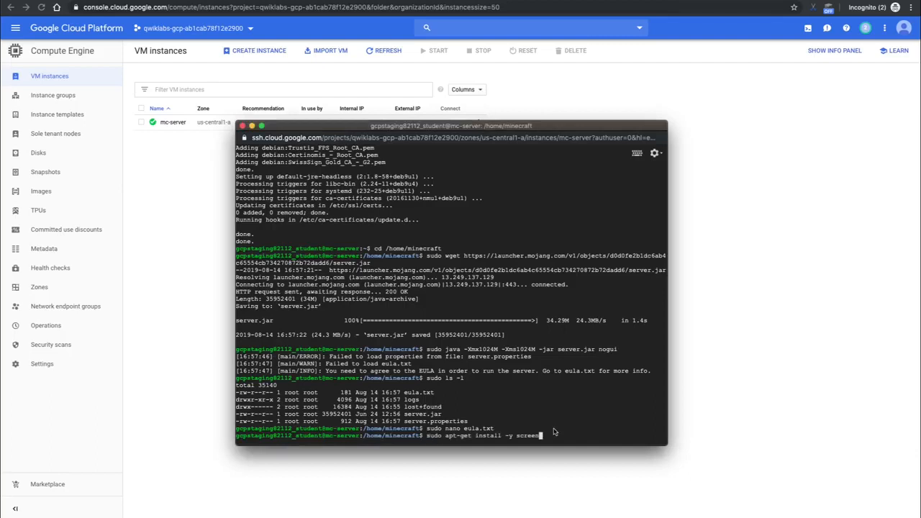
{"action": "key", "text": "Return"}
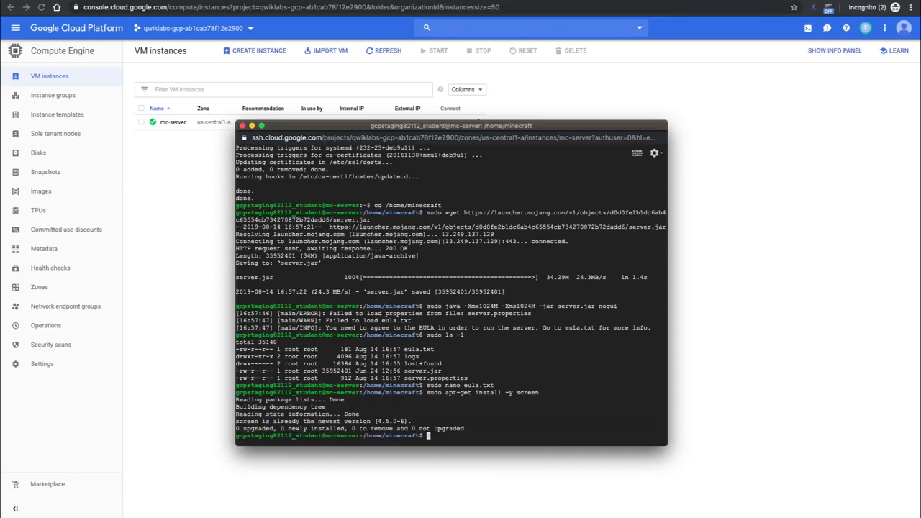
Step: Start the server with sudo screen -S mcs java -Xmx1024M -Xms1024M -jar server.jar nogui and check the startup log for its port
{"action": "key", "text": "super+Tab"}
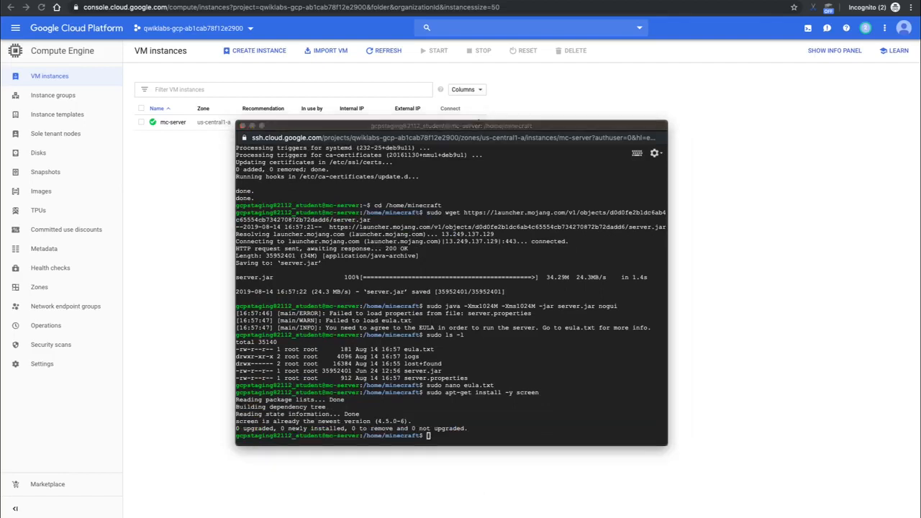
{"action": "left_click", "coordinate": [612, 357]}
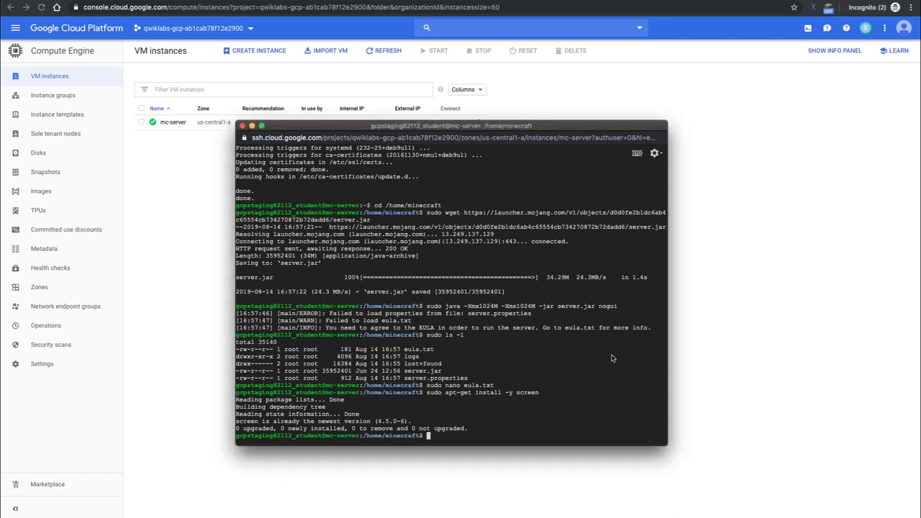
{"action": "key", "text": "super+v"}
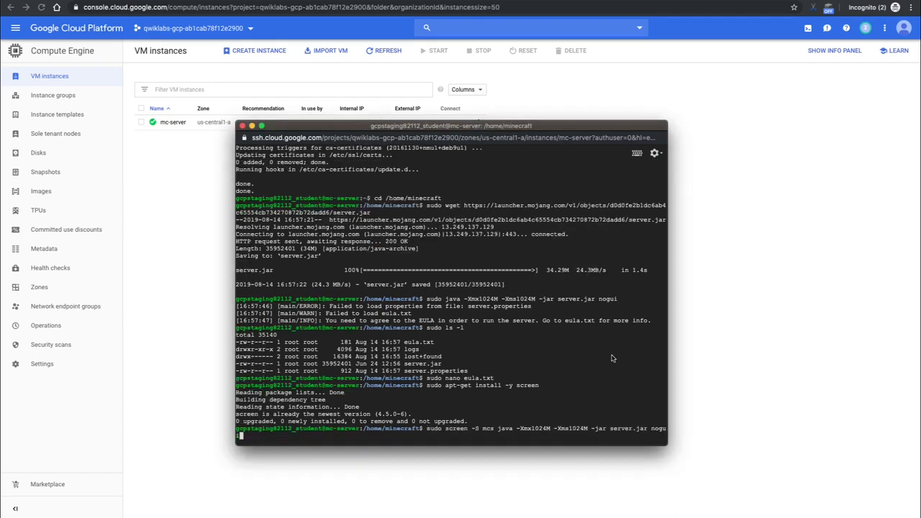
{"action": "key", "text": "Return"}
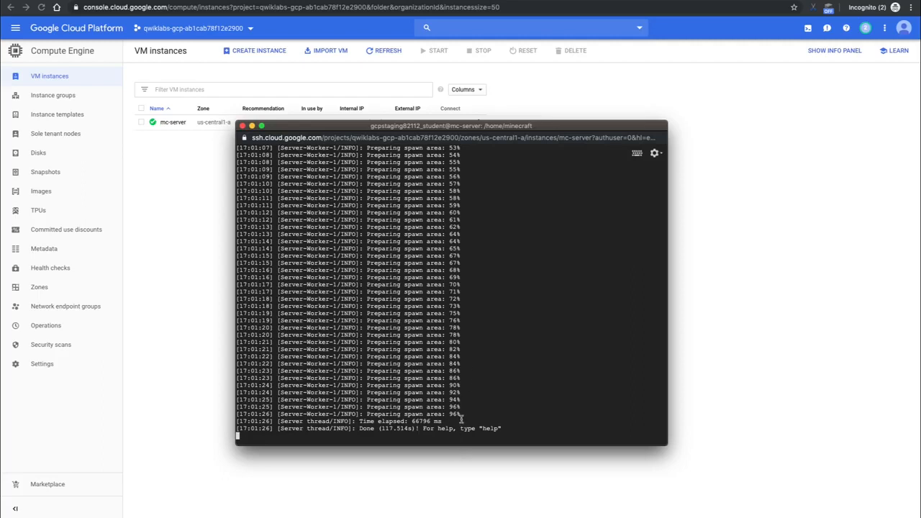
{"action": "scroll", "coordinate": [467, 391], "scroll_direction": "up", "scroll_amount": 5}
{"action": "scroll", "coordinate": [467, 392], "scroll_direction": "up", "scroll_amount": 15}
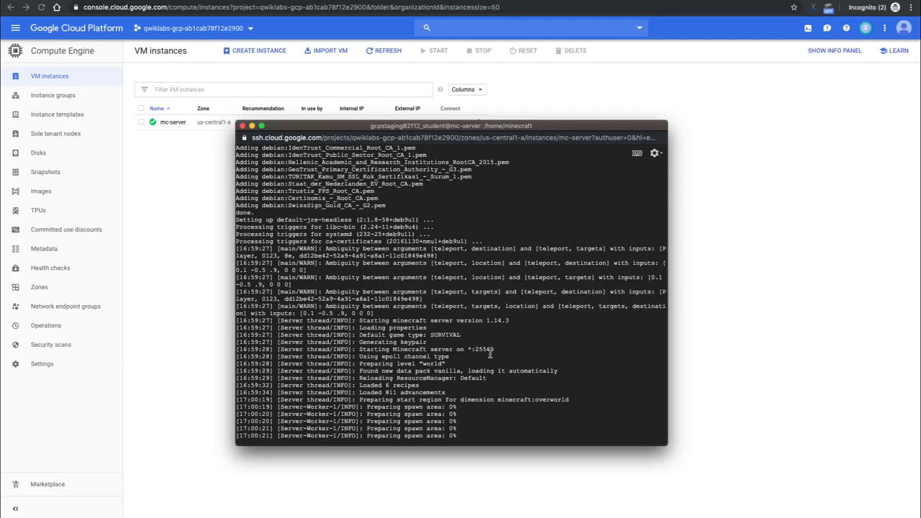
{"action": "scroll", "coordinate": [485, 353], "scroll_direction": "down", "scroll_amount": 1}
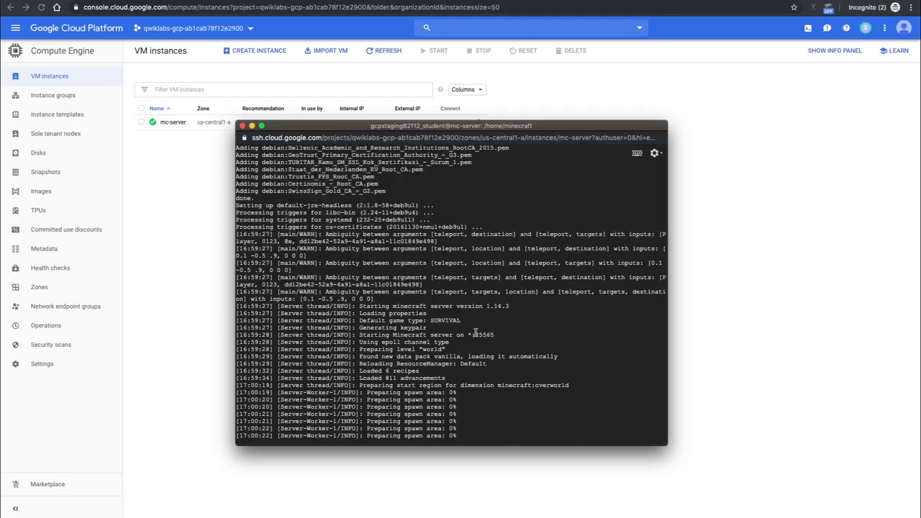
{"action": "left_click_drag", "start_coordinate": [473, 335], "coordinate": [495, 336]}
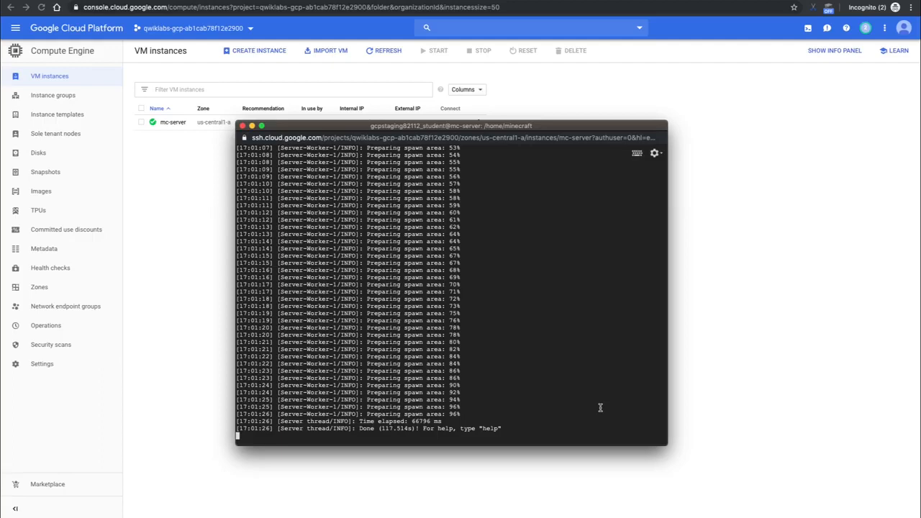
Step: Detach from the mcs screen session and close the SSH session with exit
{"action": "key", "text": "ctrl+a"}
{"action": "key", "text": "d"}
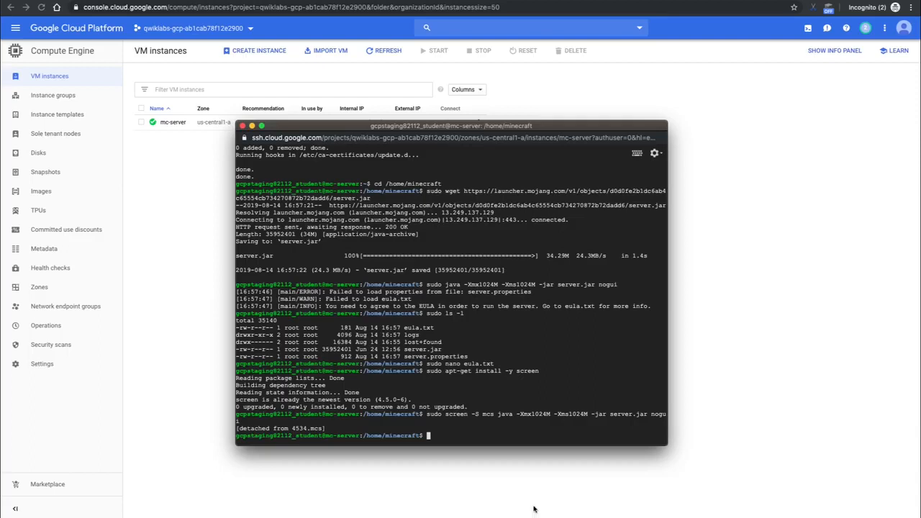
{"action": "type", "text": "exit"}
{"action": "key", "text": "Return"}
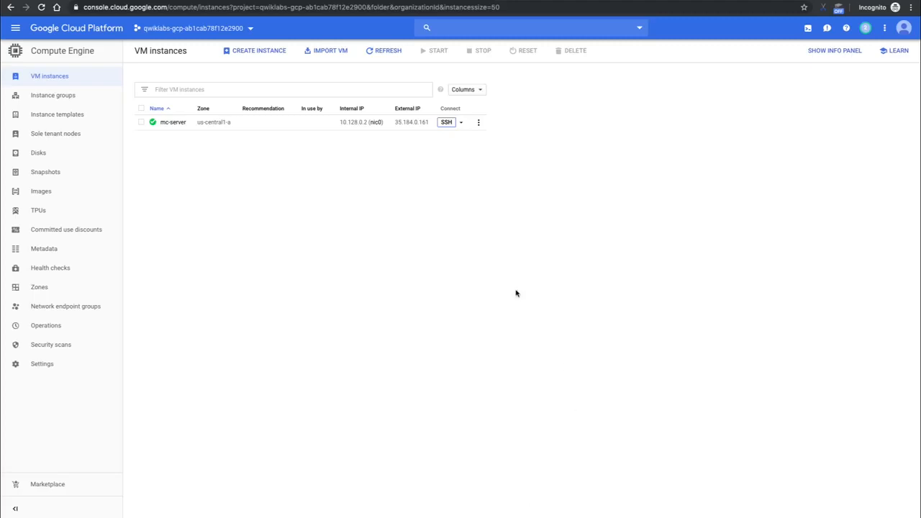
Step: Add the Network tags column to the VM instances list
{"action": "left_click", "coordinate": [471, 90]}
{"action": "scroll", "coordinate": [497, 140], "scroll_direction": "down", "scroll_amount": 1}
{"action": "scroll", "coordinate": [496, 141], "scroll_direction": "down", "scroll_amount": 5}
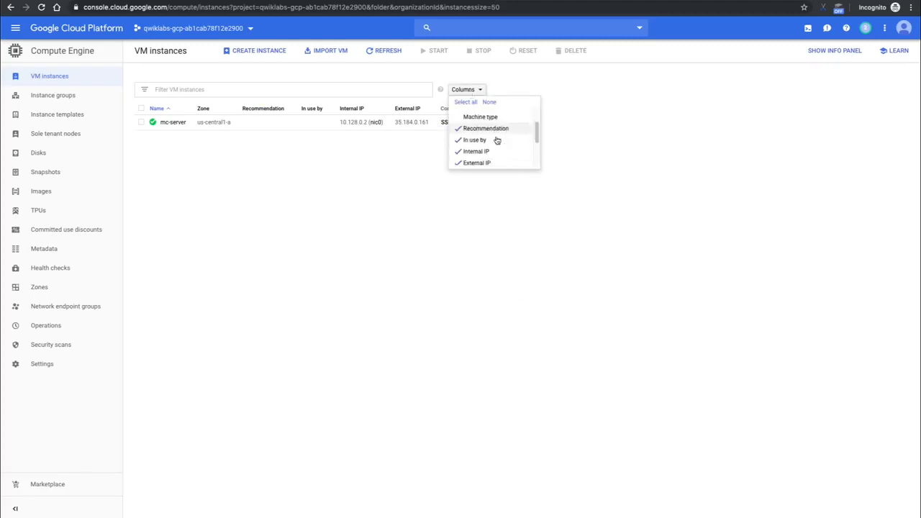
{"action": "left_click", "coordinate": [491, 149]}
{"action": "left_click", "coordinate": [481, 170]}
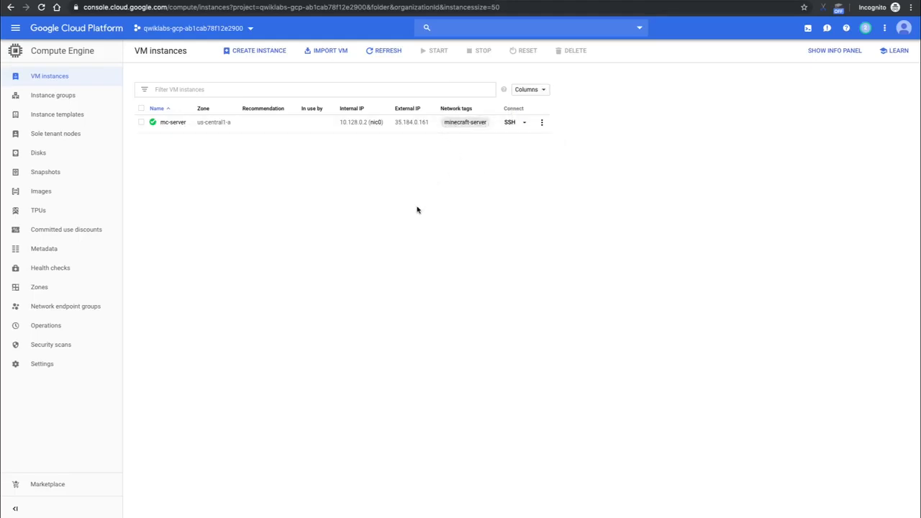
Step: Start a new VPC firewall rule and name it minecraft-rule
{"action": "left_click", "coordinate": [14, 31]}
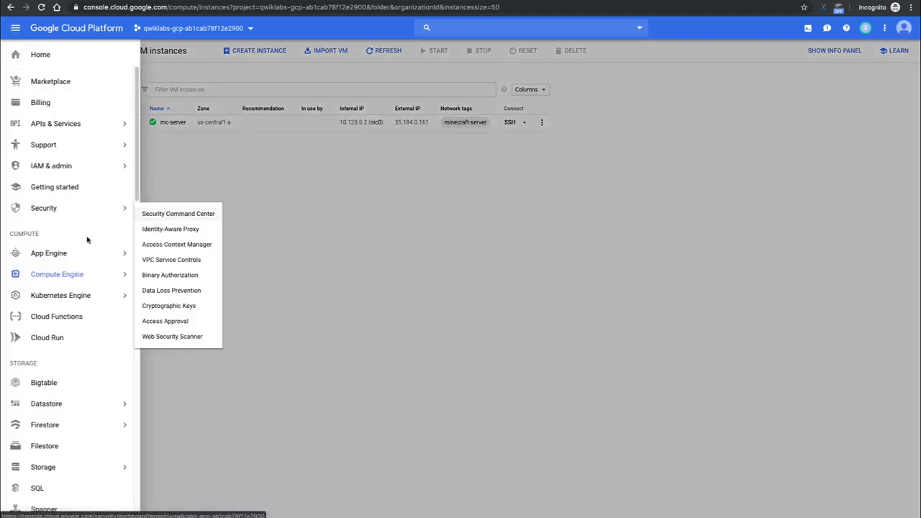
{"action": "scroll", "coordinate": [87, 230], "scroll_direction": "down", "scroll_amount": 3}
{"action": "mouse_move", "coordinate": [109, 374]}
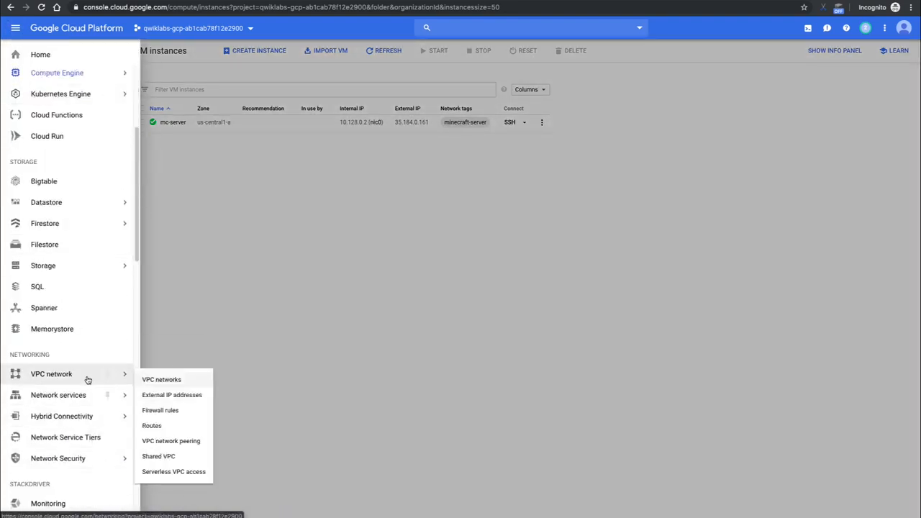
{"action": "left_click", "coordinate": [171, 411]}
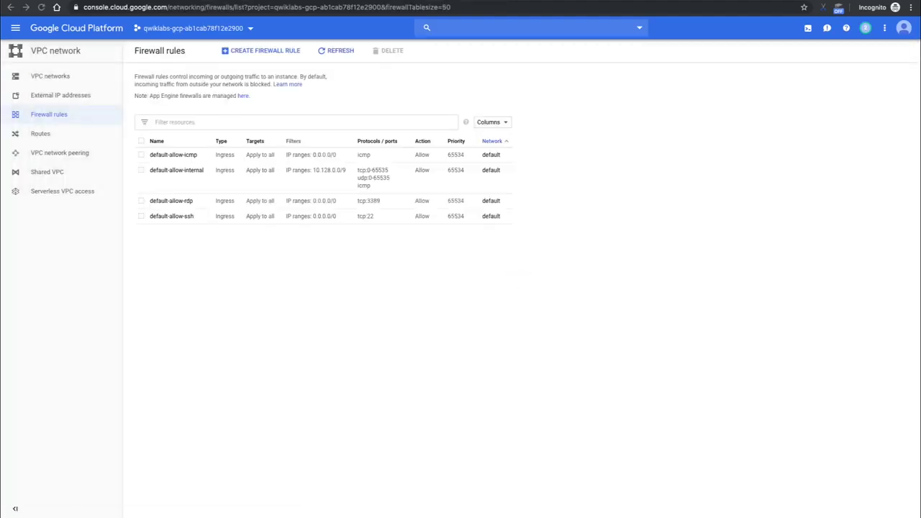
{"action": "left_click", "coordinate": [259, 52]}
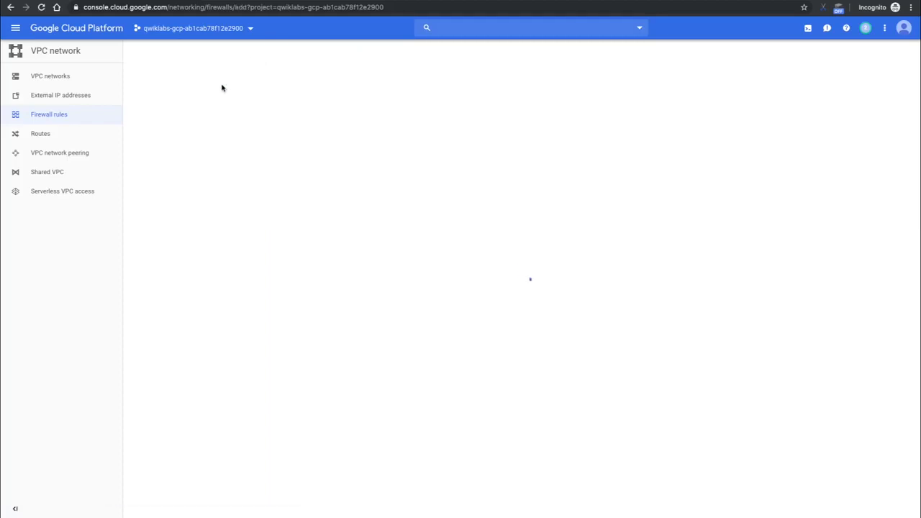
{"action": "type", "text": "minecraft-rule"}
{"action": "scroll", "coordinate": [322, 158], "scroll_direction": "down", "scroll_amount": 3}
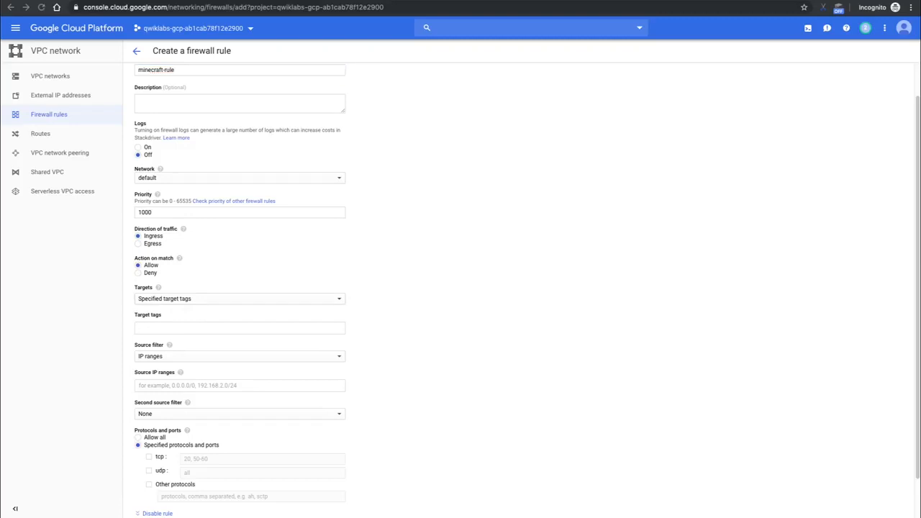
Step: Set the firewall rule's target tag to minecraft-server and its source IP range to 0.0.0.0/0
{"action": "left_click", "coordinate": [210, 327]}
{"action": "type", "text": "minecraft-server"}
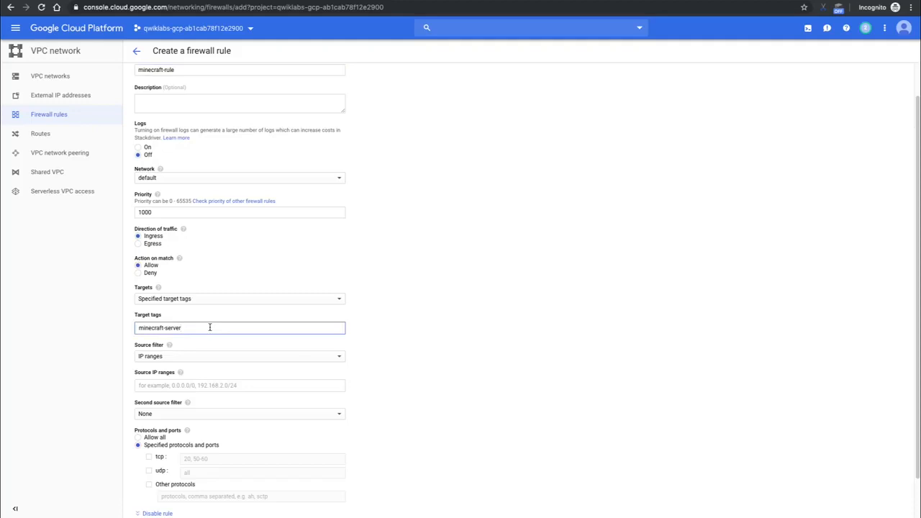
{"action": "scroll", "coordinate": [208, 329], "scroll_direction": "down", "scroll_amount": 1}
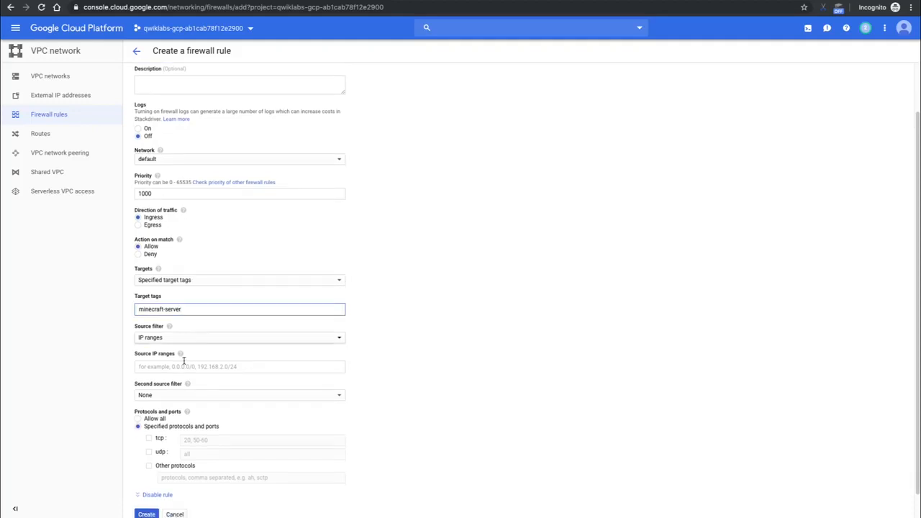
{"action": "left_click", "coordinate": [345, 404]}
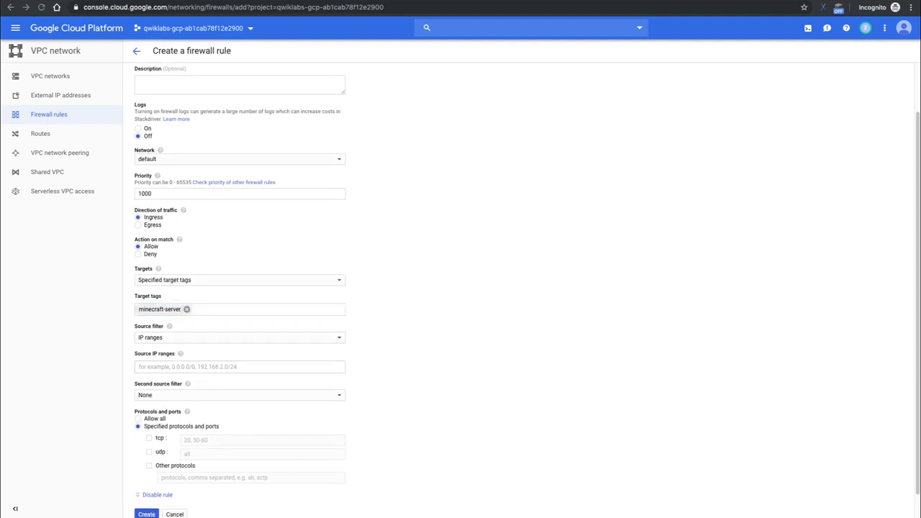
{"action": "left_click", "coordinate": [183, 364]}
{"action": "type", "text": "0.0.0.0/0"}
{"action": "left_click", "coordinate": [455, 344]}
{"action": "scroll", "coordinate": [275, 376], "scroll_direction": "down", "scroll_amount": 1}
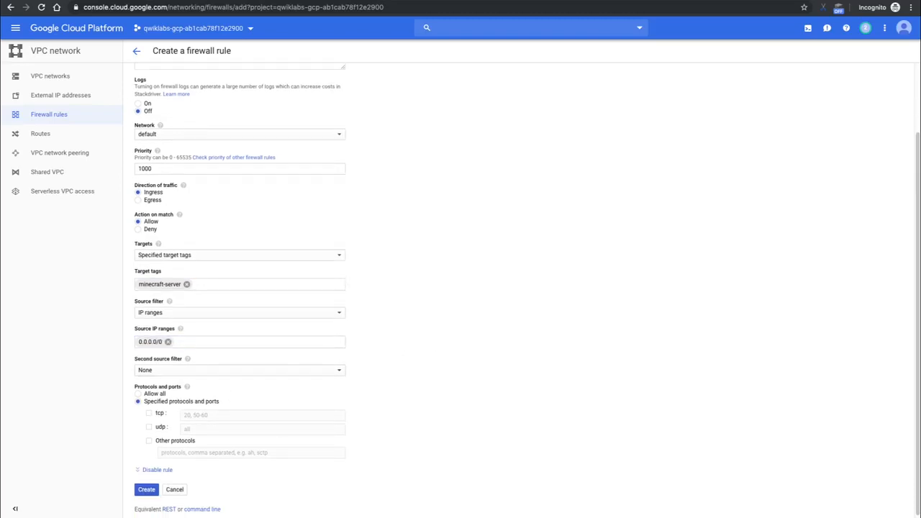
Step: Allow tcp port 25565 in the firewall rule and create the rule
{"action": "left_click", "coordinate": [149, 414]}
{"action": "left_click", "coordinate": [216, 415]}
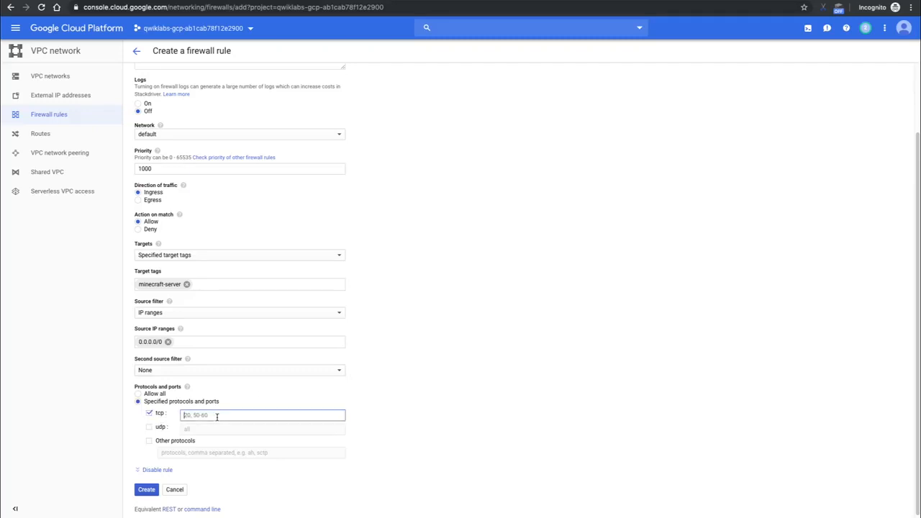
{"action": "type", "text": "25565"}
{"action": "left_click", "coordinate": [362, 359]}
{"action": "scroll", "coordinate": [372, 343], "scroll_direction": "down", "scroll_amount": 1}
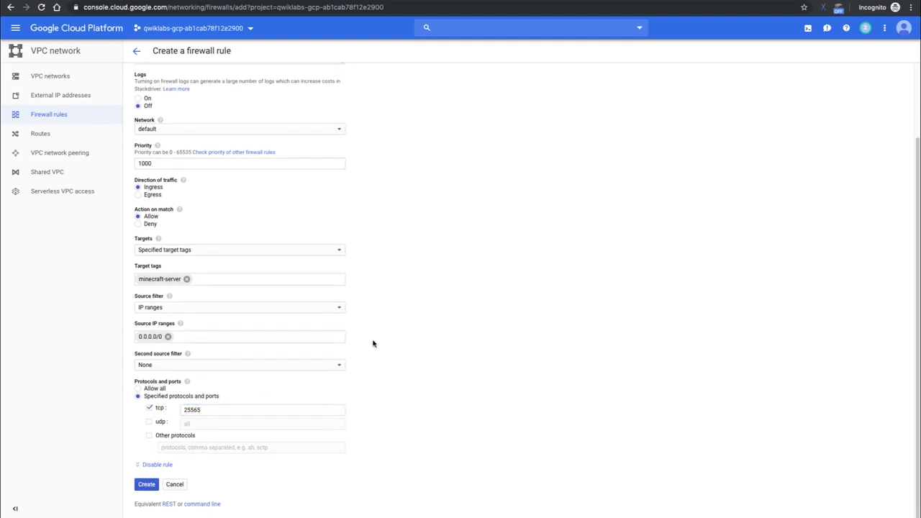
{"action": "left_click", "coordinate": [146, 484]}
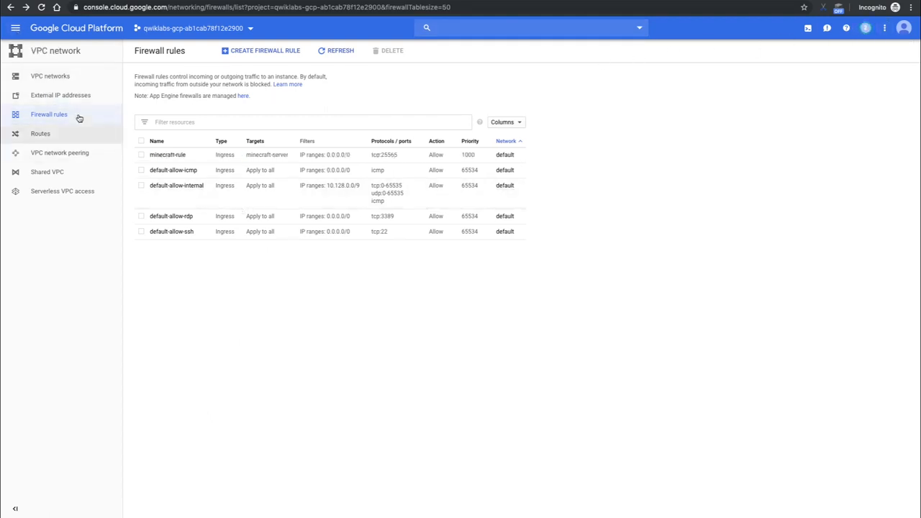
Step: Return to the Compute Engine VM instances list and copy mc-server's external IP
{"action": "left_click", "coordinate": [15, 28]}
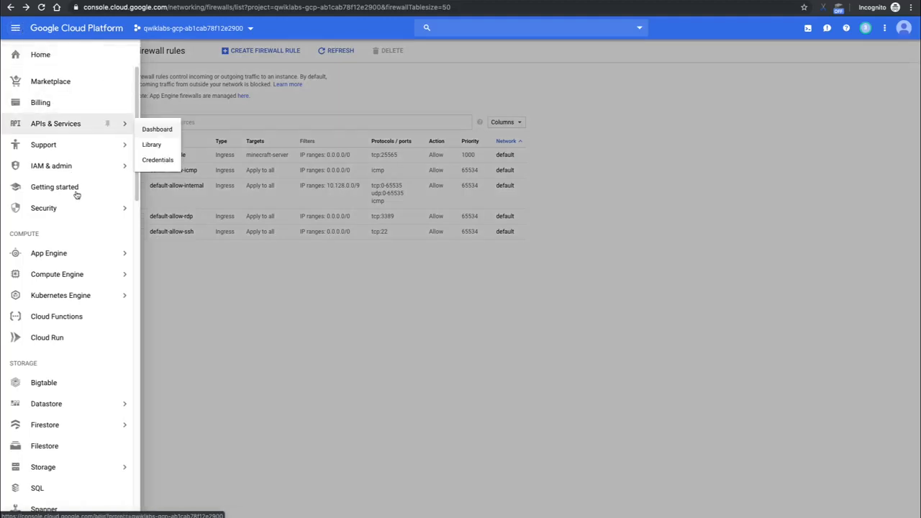
{"action": "left_click", "coordinate": [64, 273]}
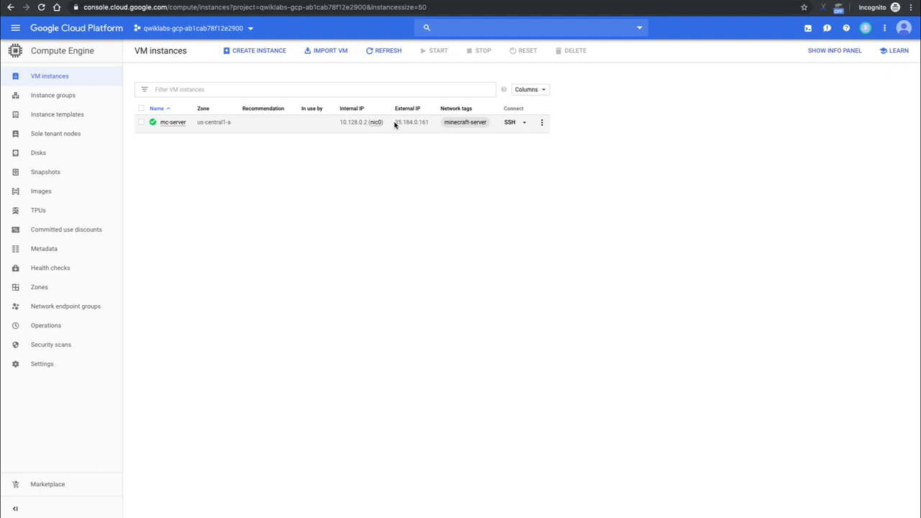
{"action": "left_click_drag", "start_coordinate": [432, 122], "coordinate": [396, 125]}
{"action": "key", "text": "ctrl+c"}
{"action": "left_click", "coordinate": [422, 220]}
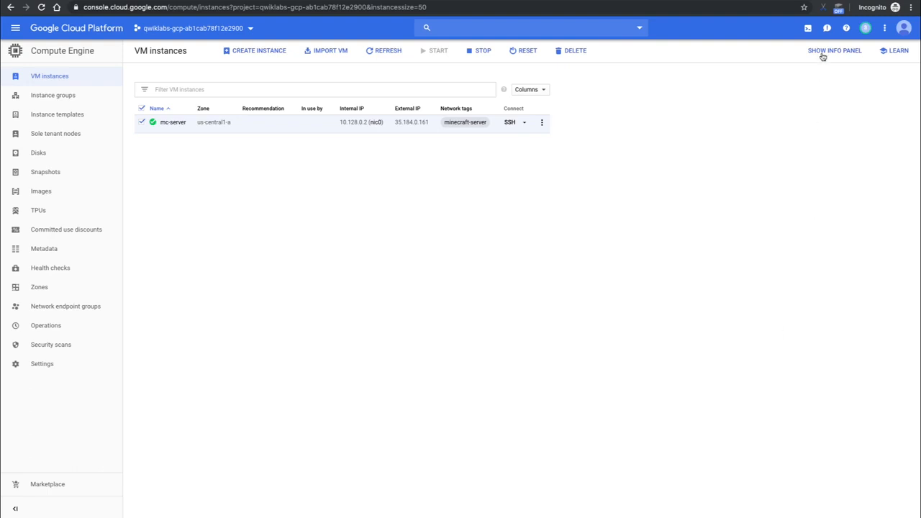
Step: In the Minecraft server status extension's options, replace My Server's IP with the copied 35.184.0.161 and save
{"action": "left_click", "coordinate": [839, 9]}
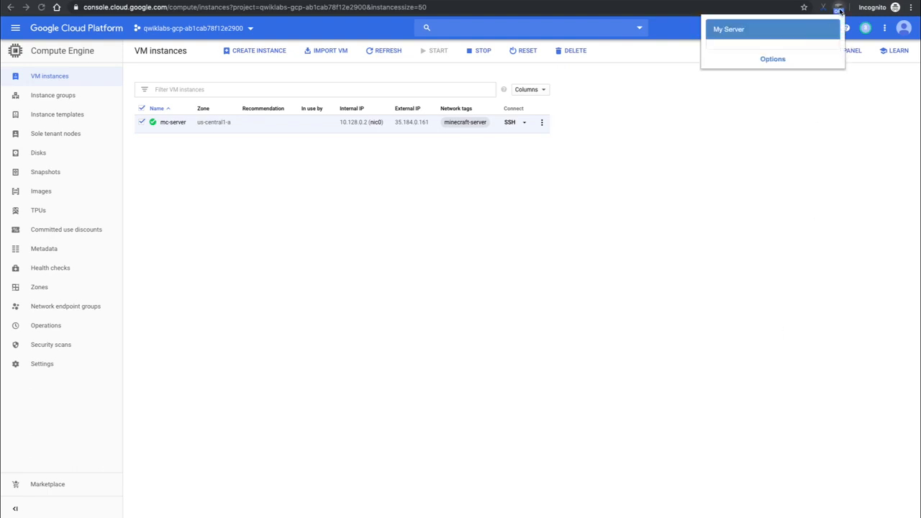
{"action": "left_click", "coordinate": [772, 59]}
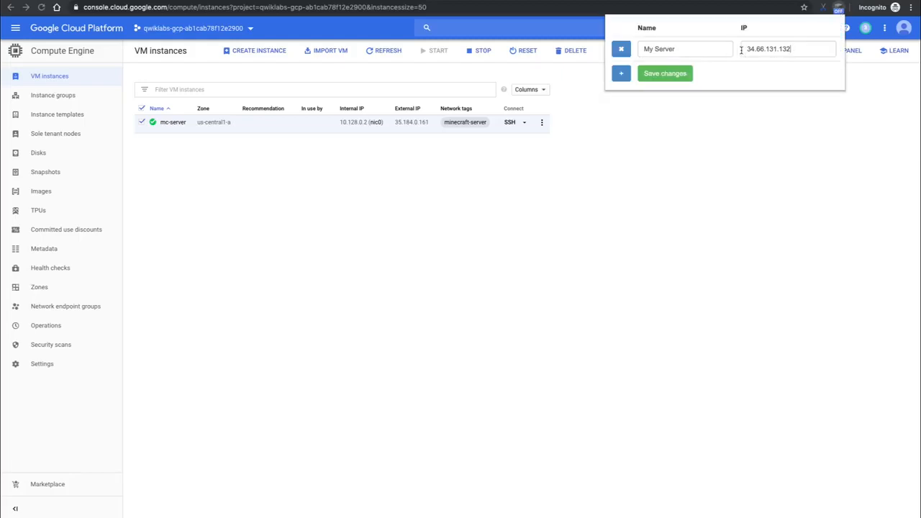
{"action": "triple_click", "coordinate": [791, 49]}
{"action": "key", "text": "BackSpace"}
{"action": "key", "text": "ctrl+v"}
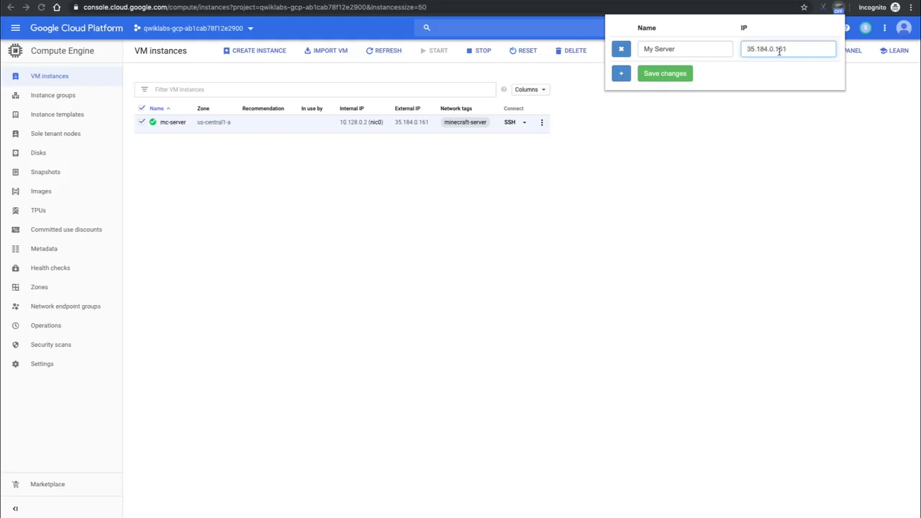
{"action": "left_click", "coordinate": [676, 74]}
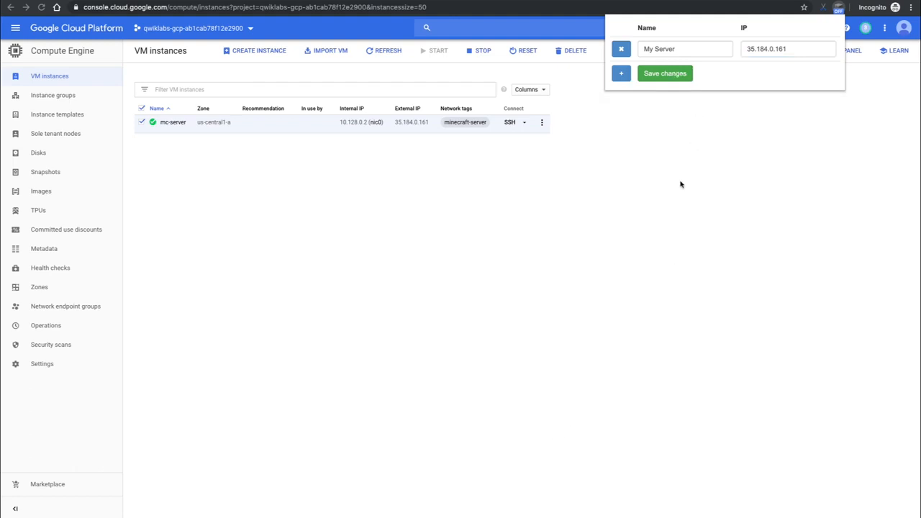
Step: Rename the extension's server entry to My Minecraft Server and save the changes
{"action": "left_click_drag", "start_coordinate": [676, 49], "coordinate": [639, 50]}
{"action": "type", "text": "My Mi"}
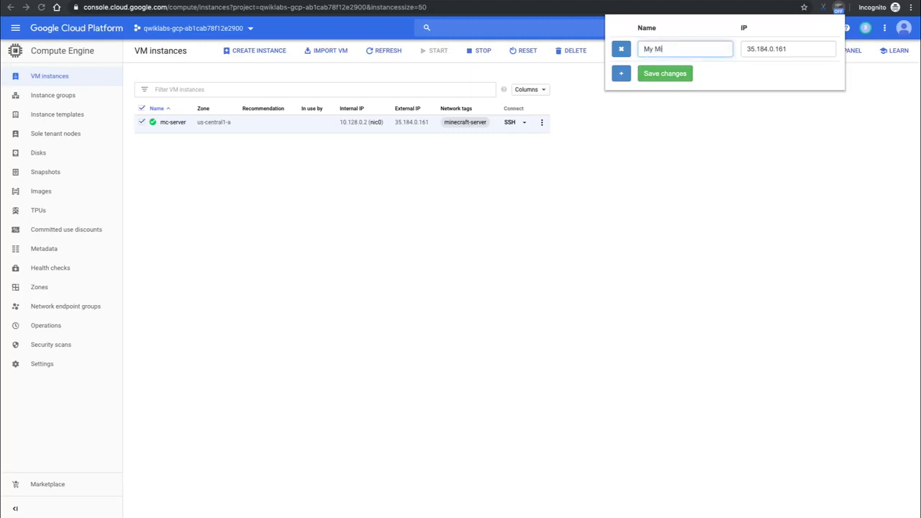
{"action": "type", "text": "necraft Server"}
{"action": "left_click", "coordinate": [660, 72]}
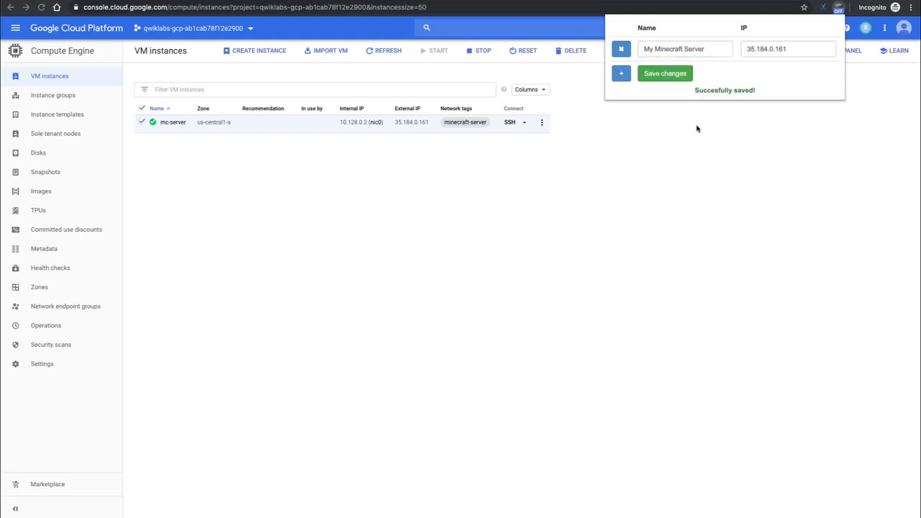
Step: Check the My Minecraft Server entry in the status extension, review its name and IP options, and save them again
{"action": "left_click", "coordinate": [836, 10]}
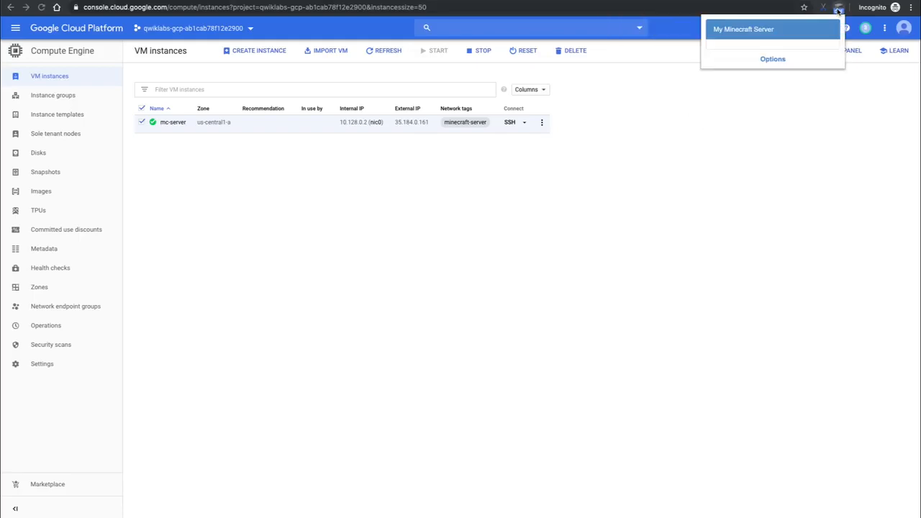
{"action": "left_click", "coordinate": [741, 94]}
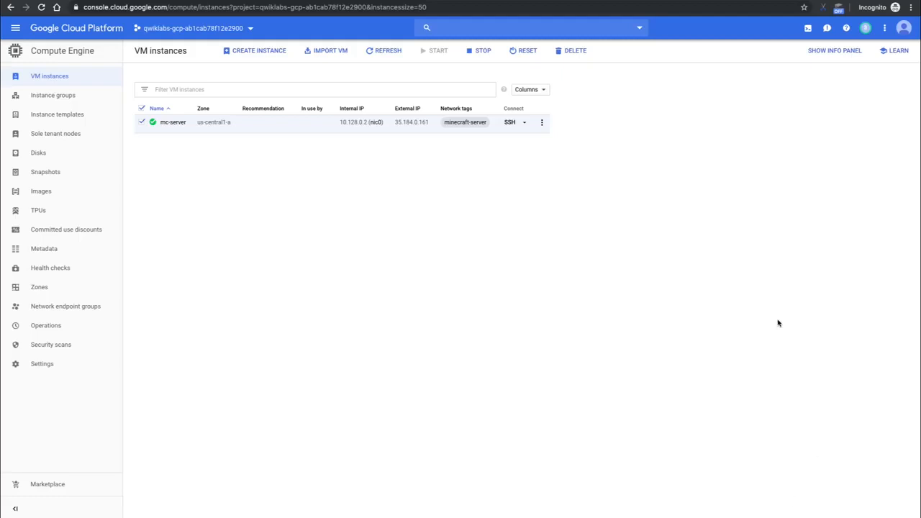
{"action": "left_click", "coordinate": [840, 10]}
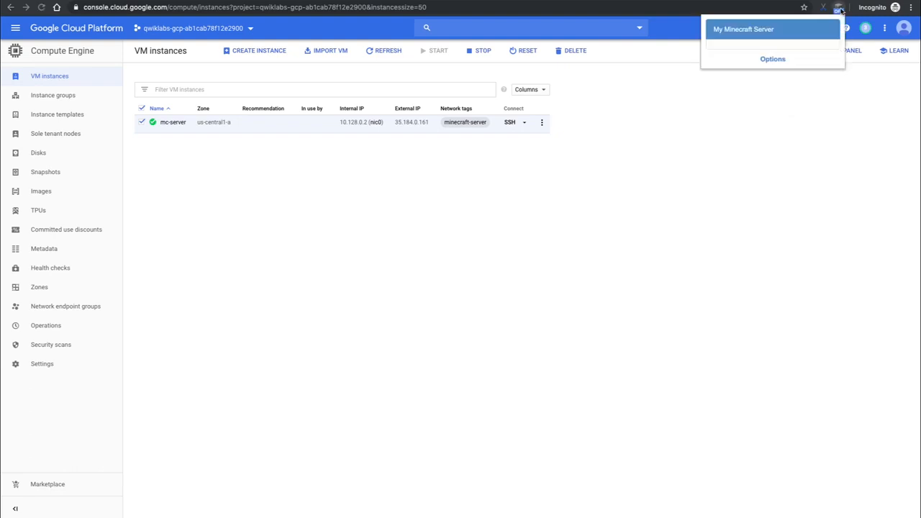
{"action": "left_click", "coordinate": [777, 62]}
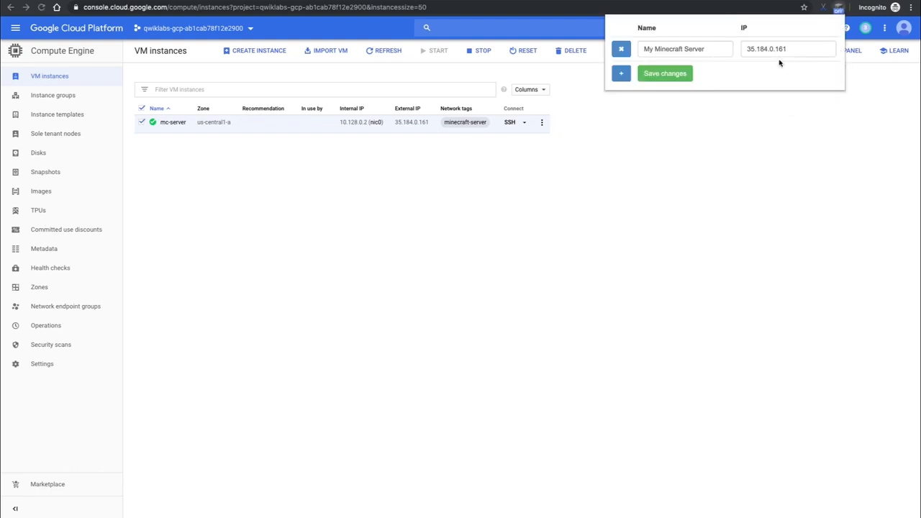
{"action": "left_click", "coordinate": [657, 78]}
{"action": "left_click", "coordinate": [690, 123]}
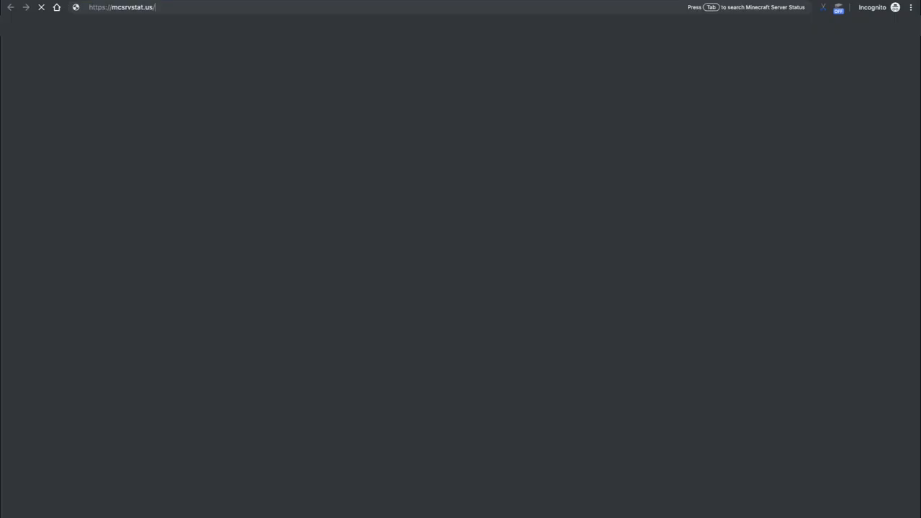
Step: Open mcsrvstat.us and get the server status for mc-server's external IP, 35.184.0.161
{"action": "key", "text": "Return"}
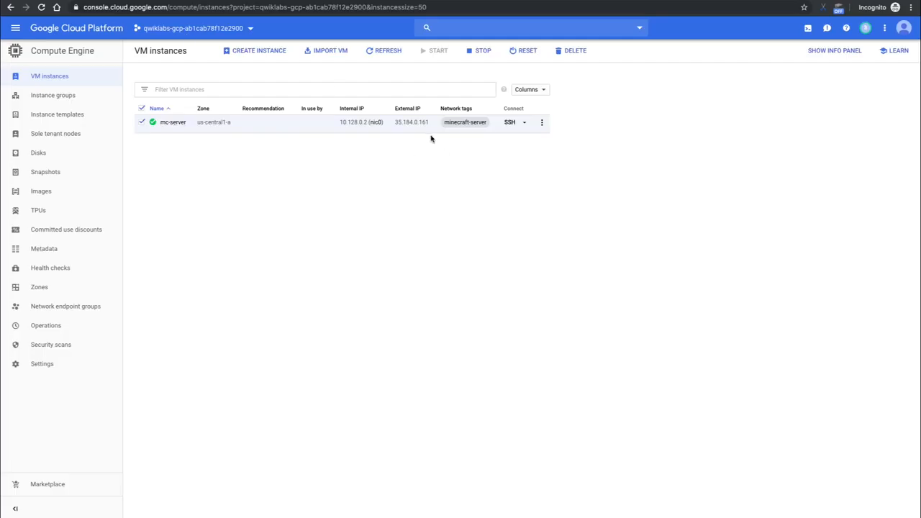
{"action": "left_click_drag", "start_coordinate": [430, 124], "coordinate": [395, 125]}
{"action": "key", "text": "ctrl+c"}
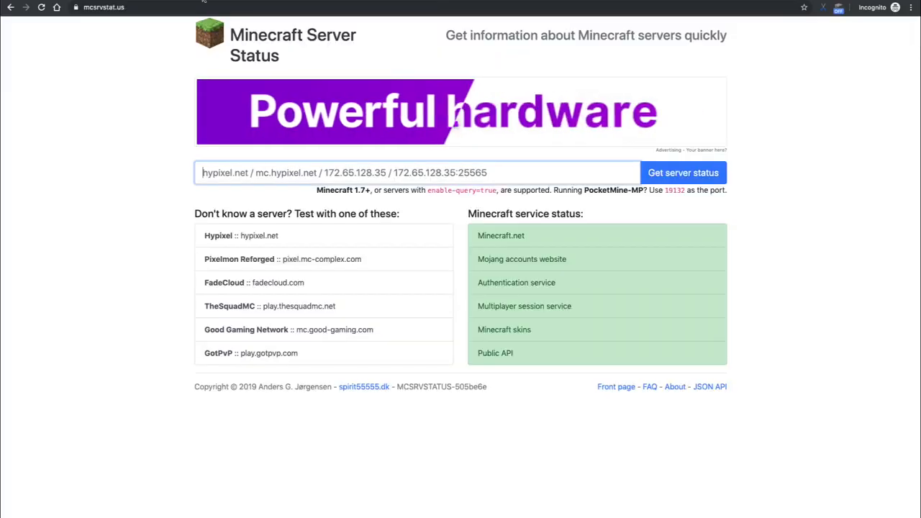
{"action": "left_click", "coordinate": [580, 173]}
{"action": "key", "text": "ctrl+v"}
{"action": "left_click", "coordinate": [688, 172]}
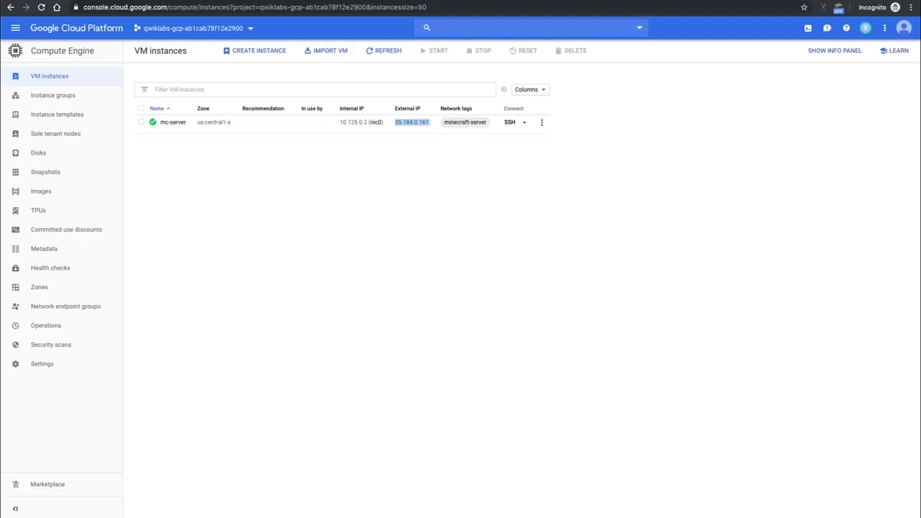
Step: Open an SSH session to mc-server from the VM instances list and bring its terminal fully into view
{"action": "left_click", "coordinate": [479, 361]}
{"action": "left_click", "coordinate": [509, 122]}
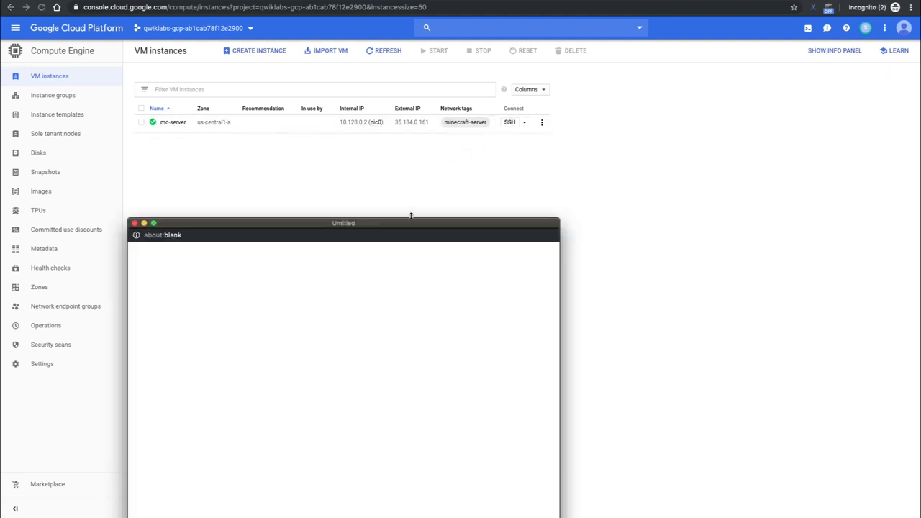
{"action": "left_click_drag", "start_coordinate": [400, 225], "coordinate": [495, 151]}
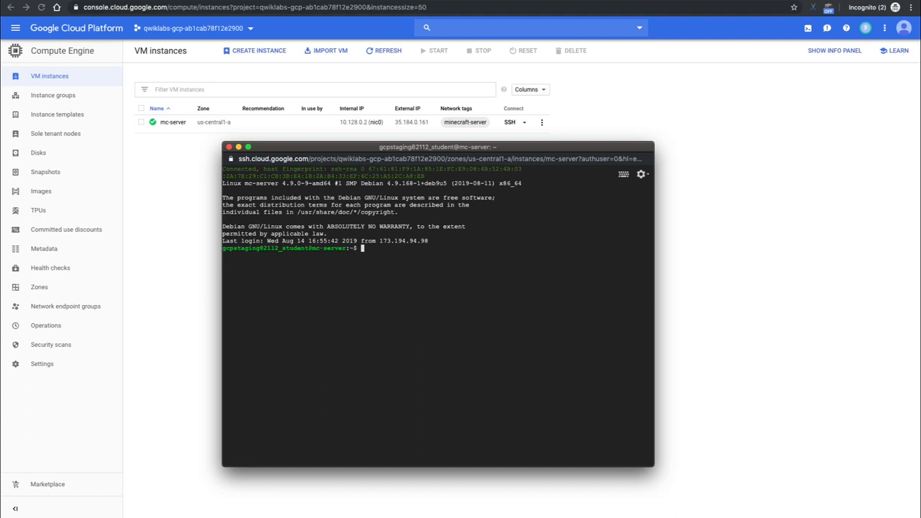
{"action": "key", "text": "super+Tab"}
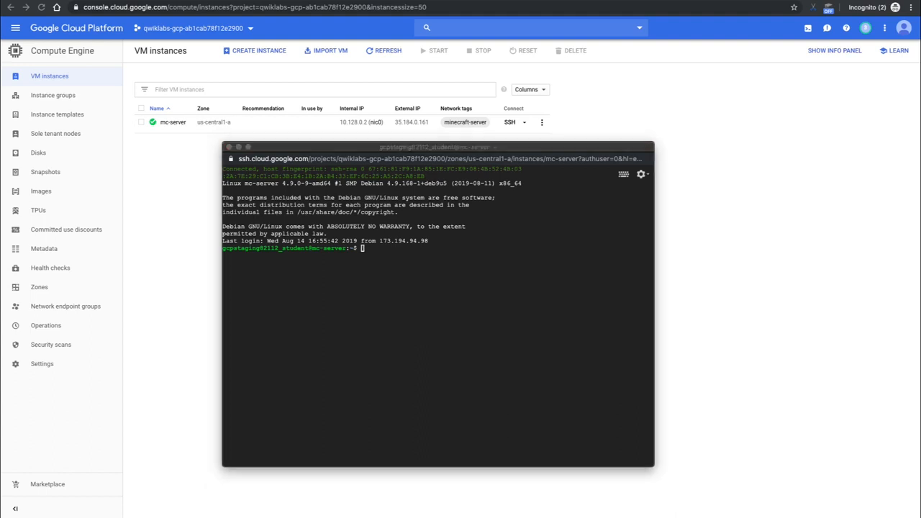
{"action": "left_click", "coordinate": [486, 360]}
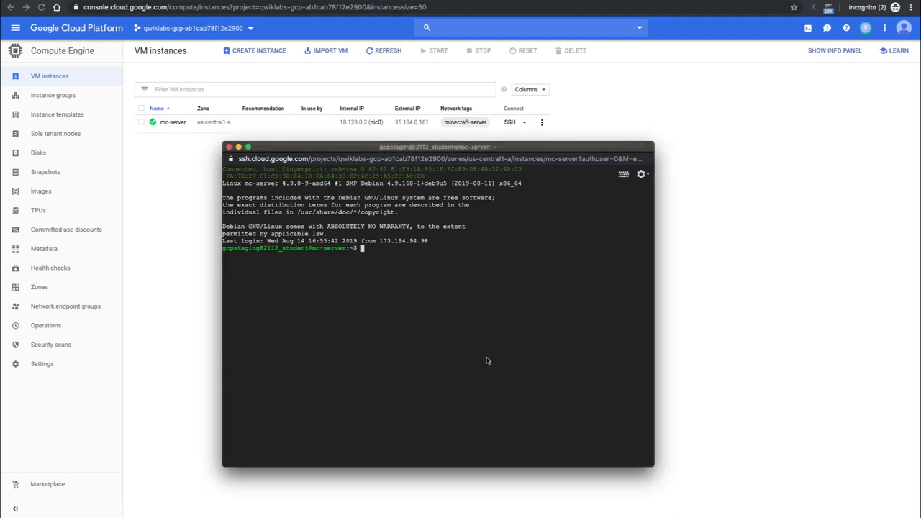
Step: Copy the project ID from the project selector and export YOUR_BUCKET_NAME=qwiklabs-gcp-ab1cab78f12e2900 in the SSH terminal
{"action": "type", "text": "export YOUR_BUCKET_NAME="}
{"action": "left_click", "coordinate": [224, 29]}
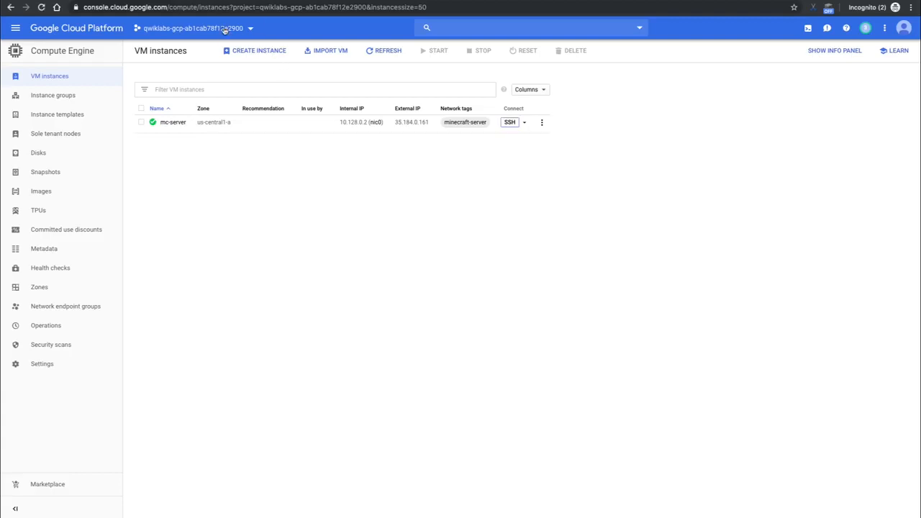
{"action": "left_click", "coordinate": [221, 28]}
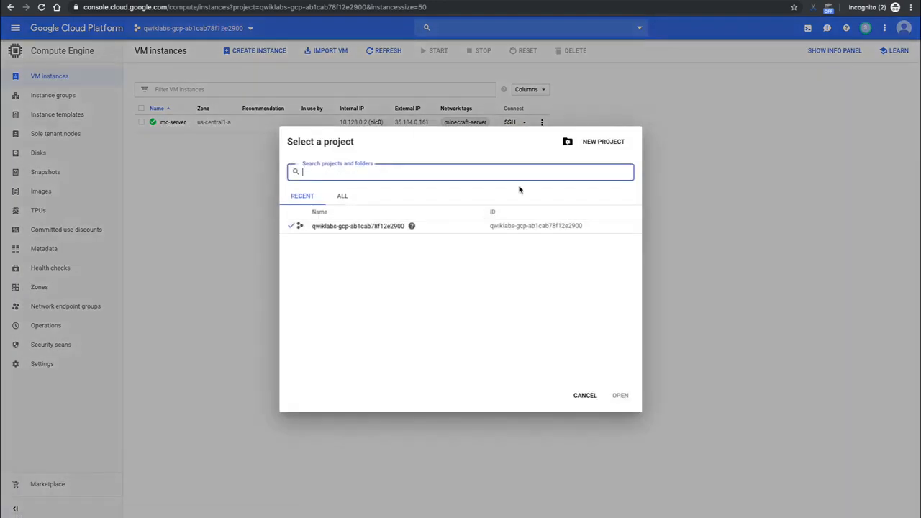
{"action": "left_click_drag", "start_coordinate": [596, 229], "coordinate": [489, 228]}
{"action": "key", "text": "super+c"}
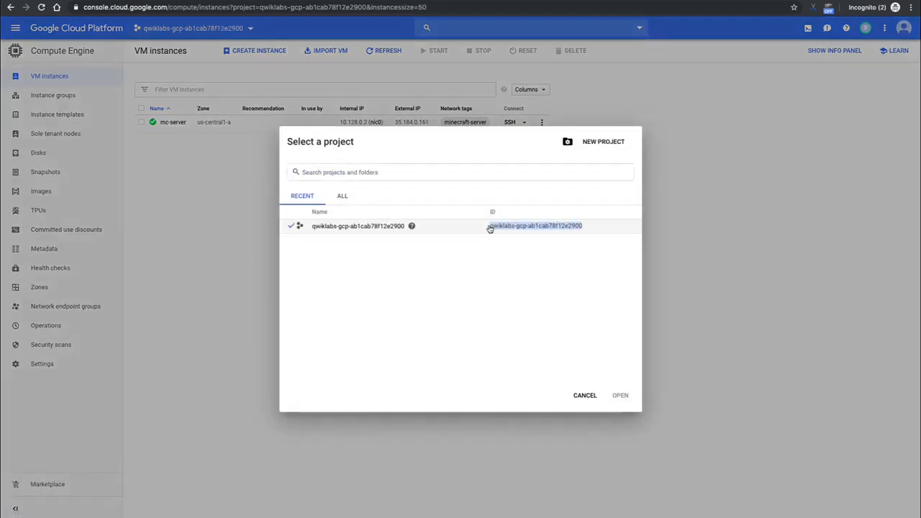
{"action": "left_click", "coordinate": [590, 396]}
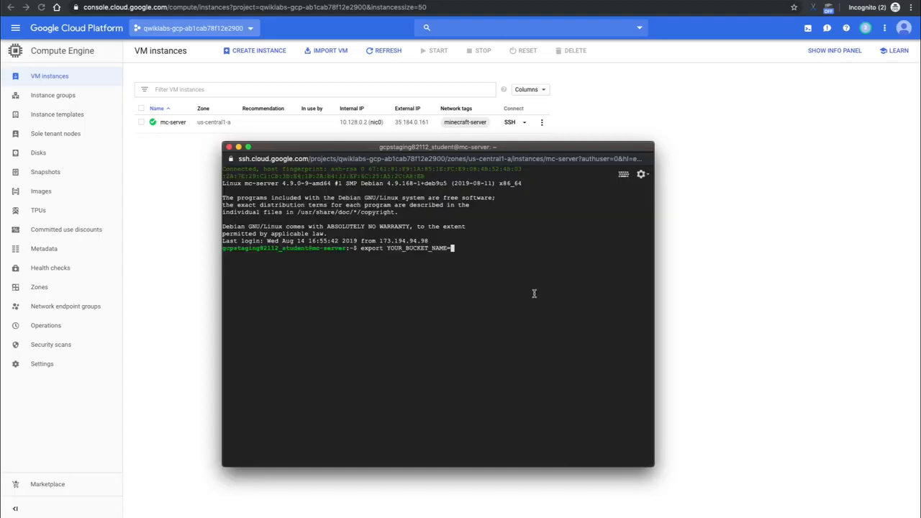
{"action": "key", "text": "super+v"}
{"action": "key", "text": "Return"}
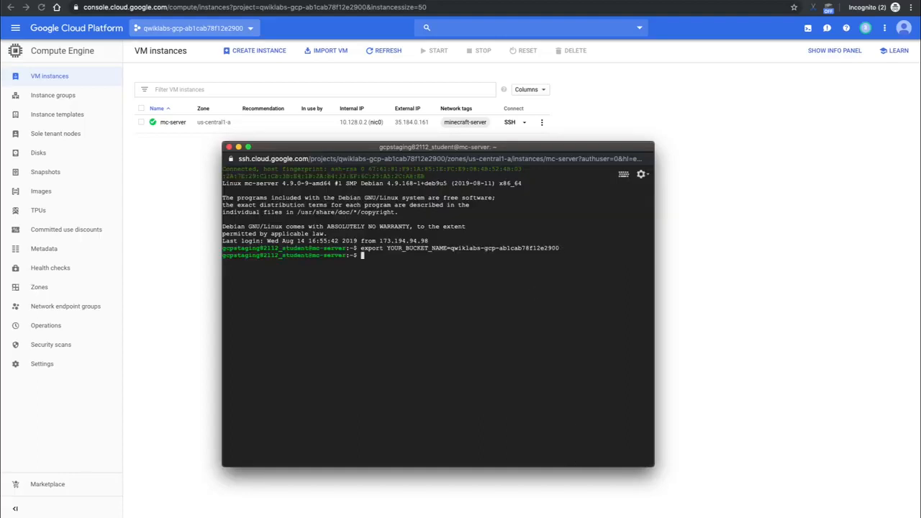
Step: Echo the YOUR_BUCKET_NAME environment variable in the terminal to check its value
{"action": "key", "text": "super+Tab"}
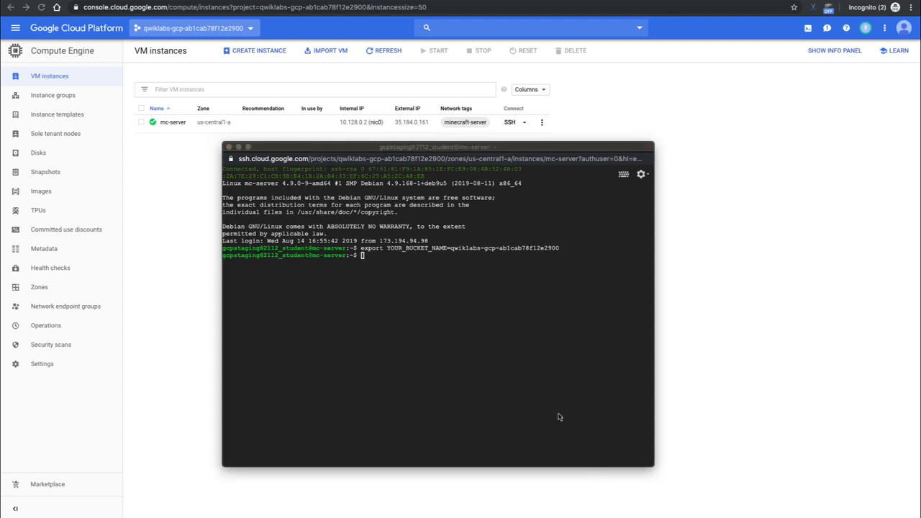
{"action": "left_click", "coordinate": [521, 357]}
{"action": "type", "text": "echo $YOUR_BUCKET_NAME"}
{"action": "key", "text": "Return"}
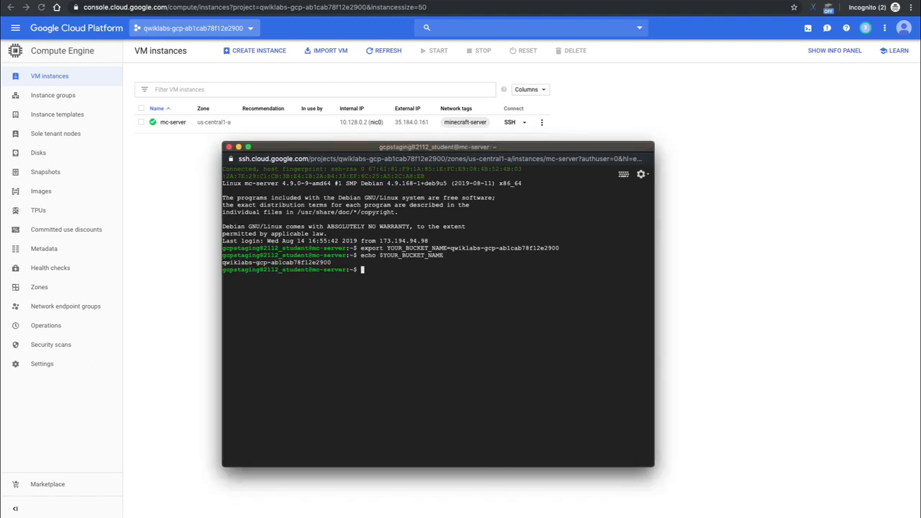
Step: Create the Cloud Storage bucket gs://$YOUR_BUCKET_NAME-minecraft-backup with the gsutil mb command
{"action": "key", "text": "super+Tab"}
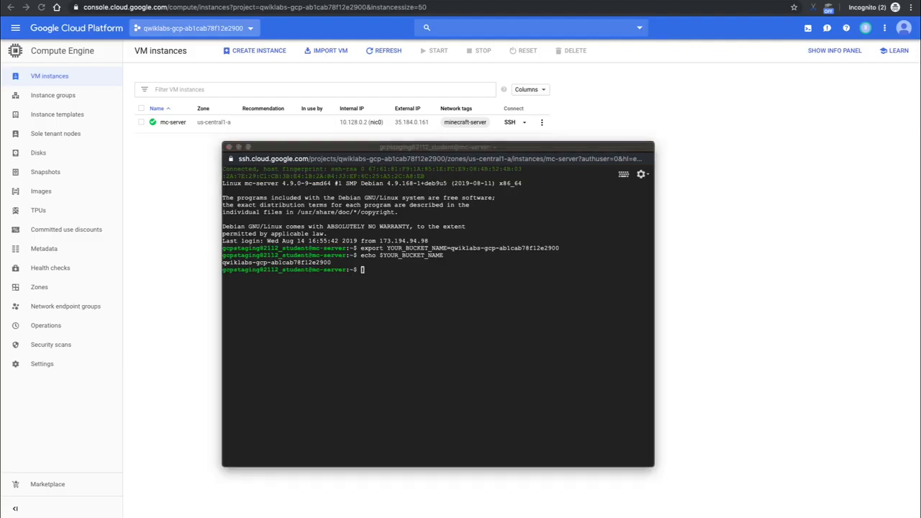
{"action": "left_click", "coordinate": [462, 337]}
{"action": "type", "text": "gsutil mb gs://$YOUR_BUCKET_NAME-minecraft-backup"}
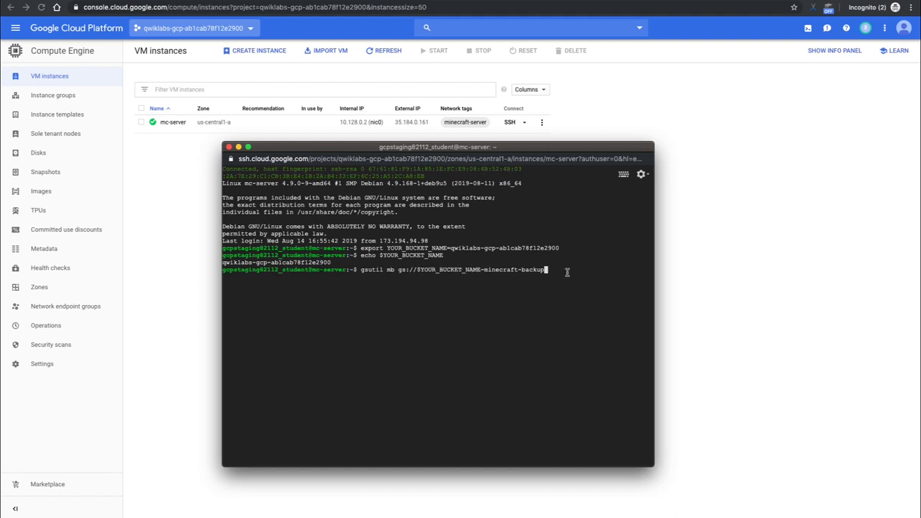
{"action": "key", "text": "Return"}
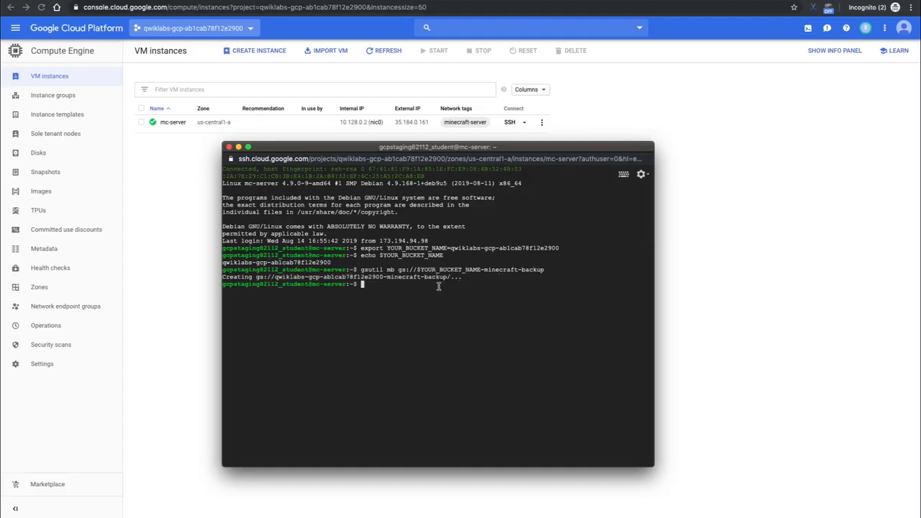
Step: Move the terminal out of the way and open the Cloud Storage browser to check the new minecraft-backup bucket
{"action": "left_click_drag", "start_coordinate": [415, 148], "coordinate": [451, 235]}
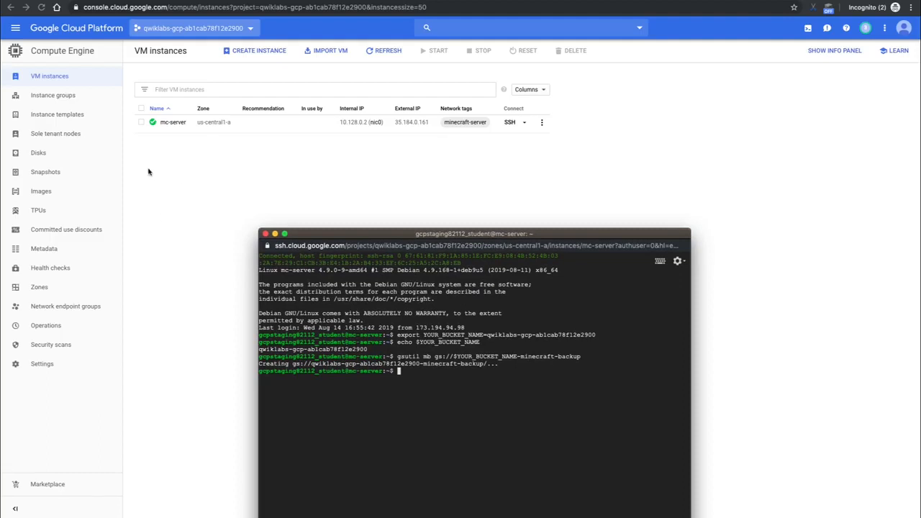
{"action": "left_click", "coordinate": [15, 29]}
{"action": "left_click", "coordinate": [15, 28]}
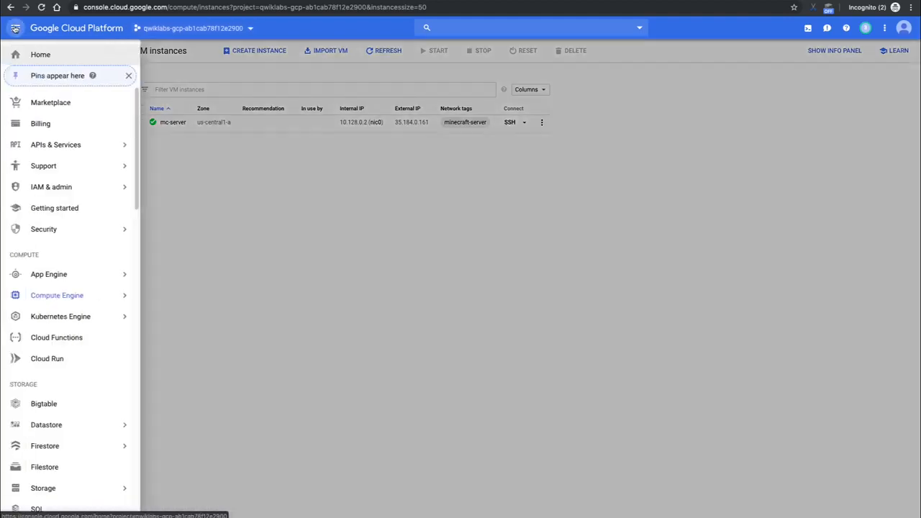
{"action": "scroll", "coordinate": [62, 250], "scroll_direction": "down", "scroll_amount": 1}
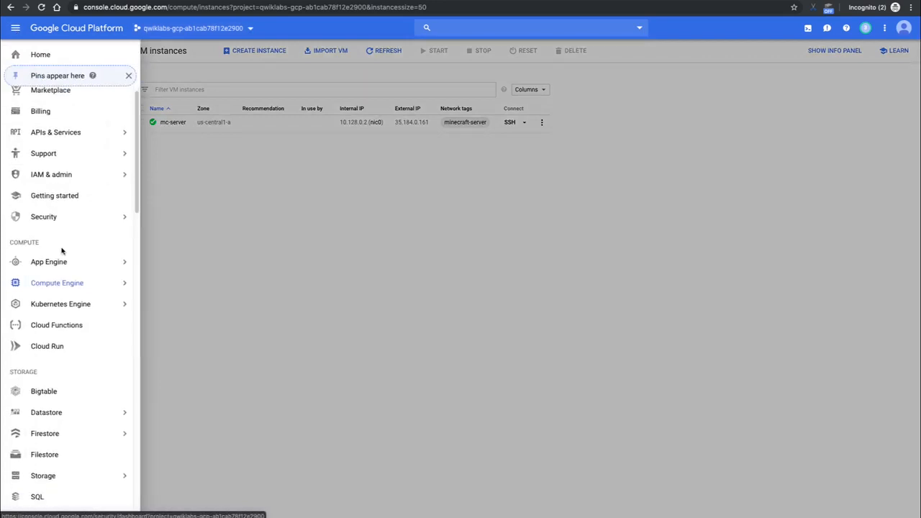
{"action": "scroll", "coordinate": [64, 245], "scroll_direction": "down", "scroll_amount": 5}
{"action": "left_click", "coordinate": [56, 305]}
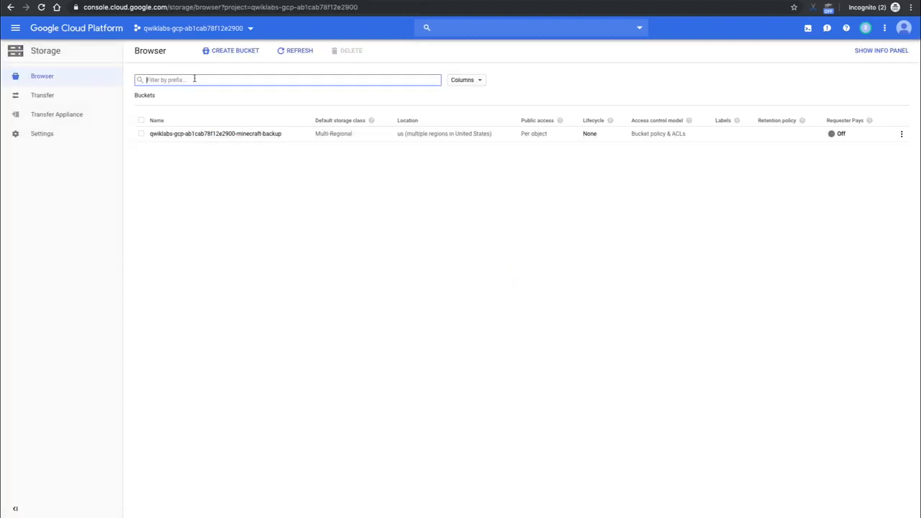
Step: Return to the SSH terminal, bring it fully into view, and change the directory to /home/minecraft
{"action": "left_click", "coordinate": [285, 517]}
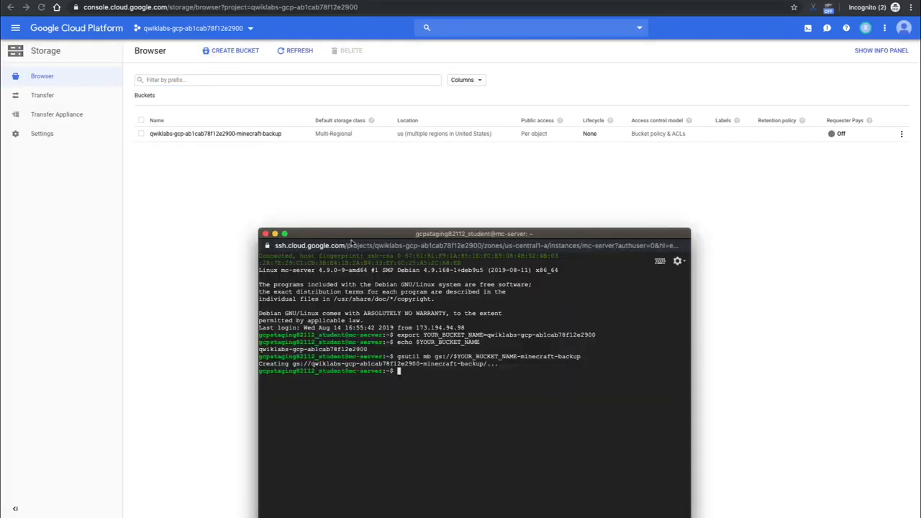
{"action": "left_click_drag", "start_coordinate": [350, 244], "coordinate": [372, 157]}
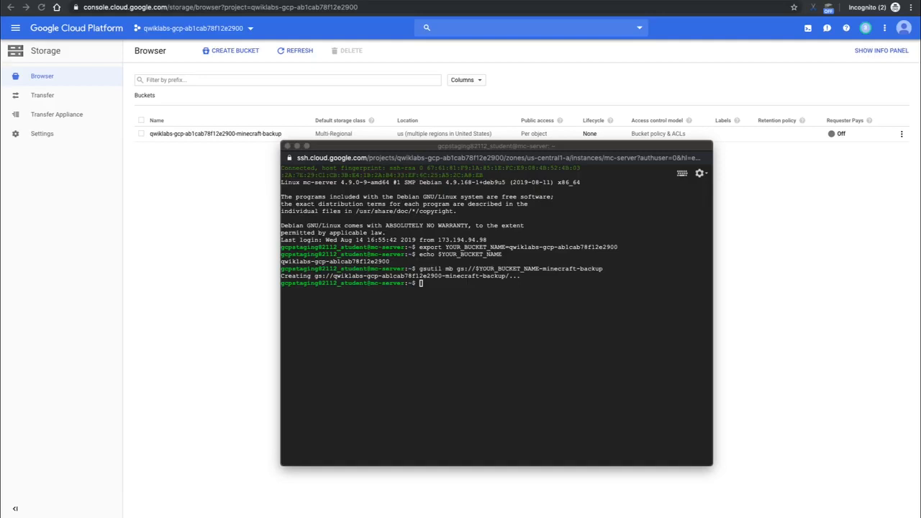
{"action": "left_click", "coordinate": [494, 374]}
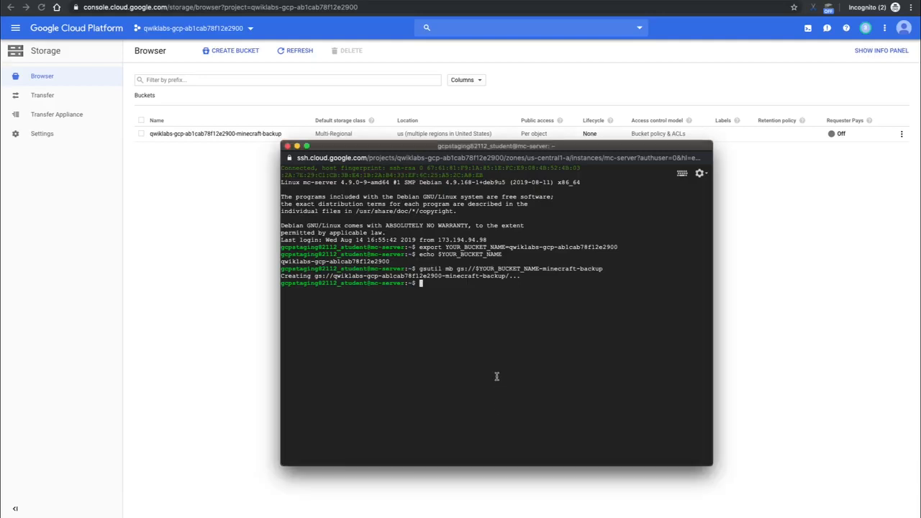
{"action": "type", "text": "cd /home/minecraft"}
{"action": "key", "text": "Return"}
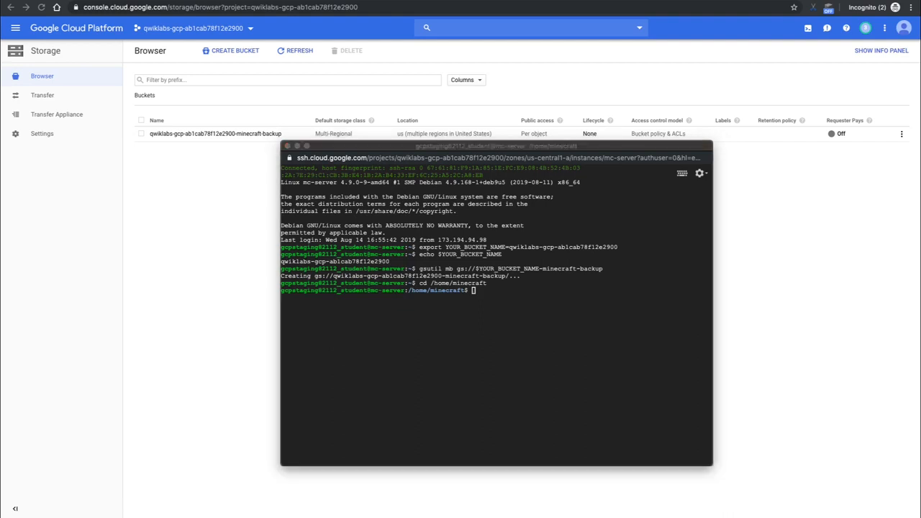
Step: Write /home/minecraft/backup.sh in nano to run save-all and save-off, copy the world to the ${YOUR_BUCKET_NAME}-minecraft-backup bucket, run save-on, and save it
{"action": "left_click", "coordinate": [604, 338]}
{"action": "type", "text": "sudo nano /home/minecraft/backup.sh"}
{"action": "key", "text": "Return"}
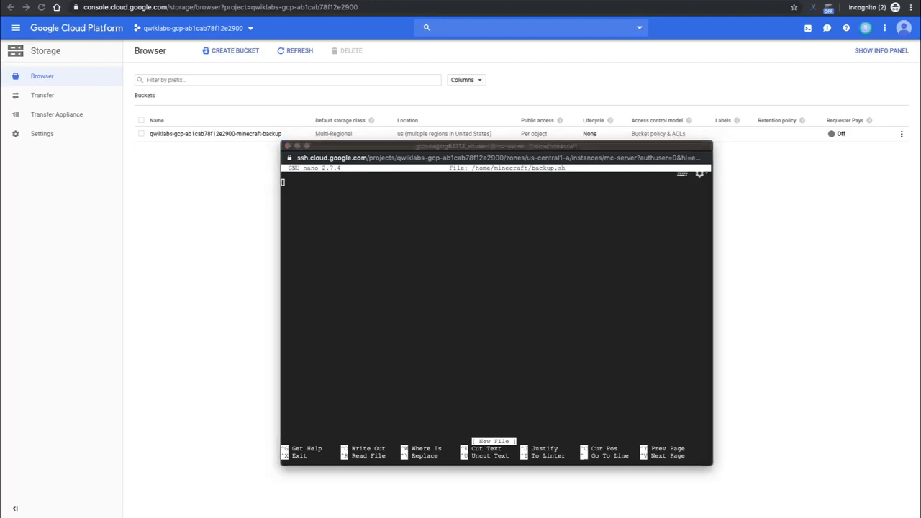
{"action": "left_click", "coordinate": [474, 279]}
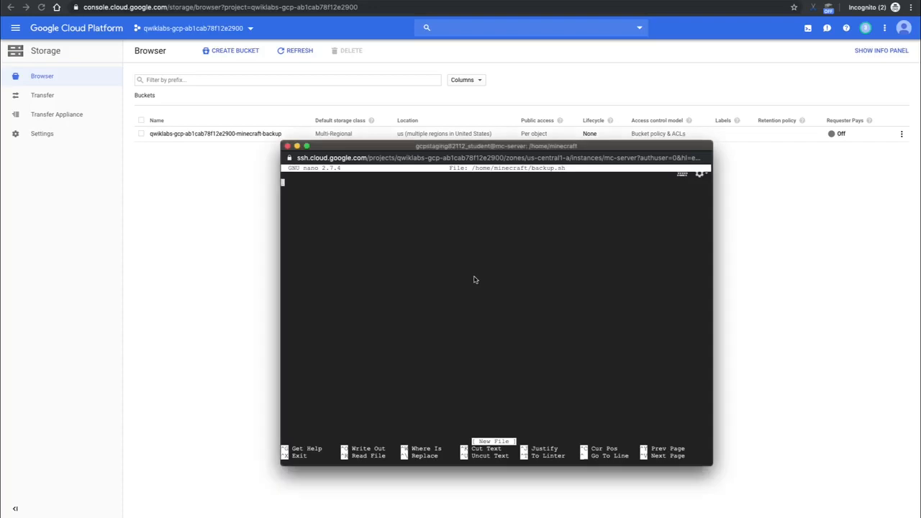
{"action": "type", "text": "#!/bin/bash screen -r mcs -X stuff '/save-all\\n/save-off\\n' /usr/bin/gsutil cp -R ${BASH_SOURCE%/*}/world gs://${YOUR_BUCKET_NAME}-minecraft-backup/$(date \"+%Y%m%d-%H%M%S\")-world screen -r mcs -X stuff '/save-on\\n'"}
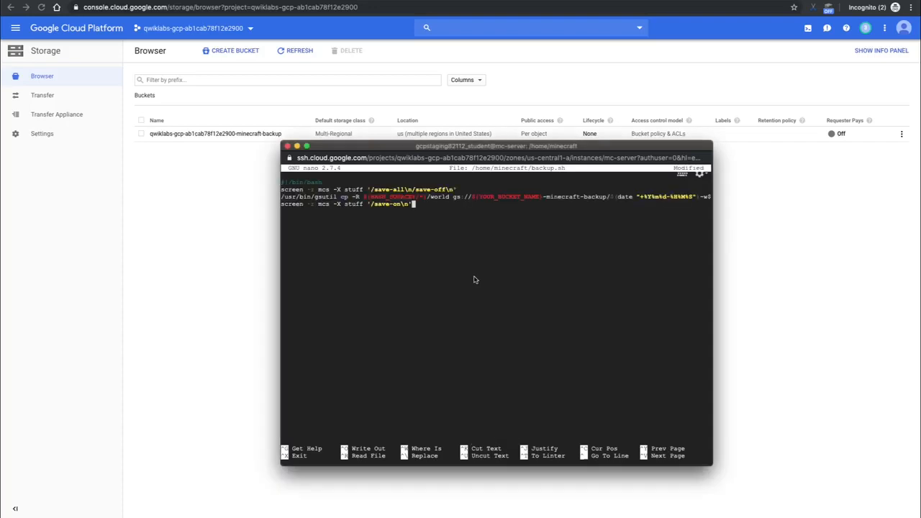
{"action": "key", "text": "ctrl+o"}
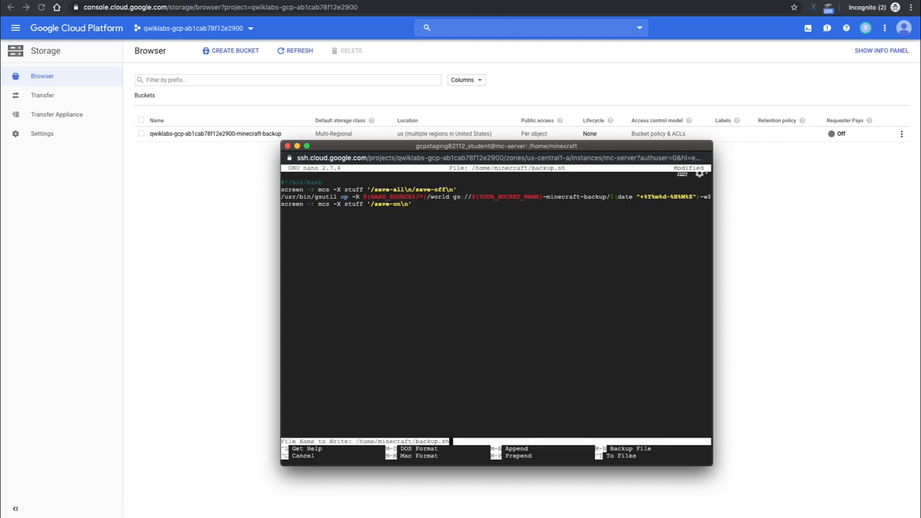
{"action": "key", "text": "Return"}
{"action": "key", "text": "ctrl+x"}
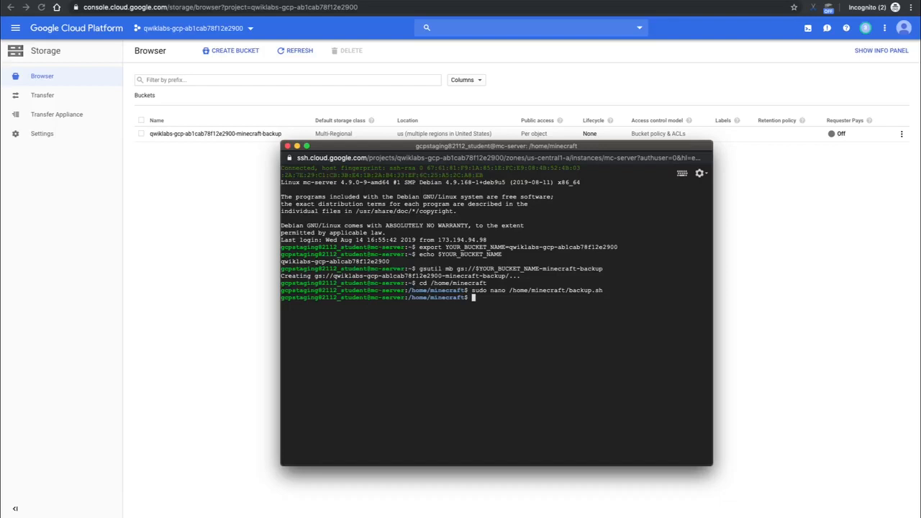
Step: Make the backup script executable with sudo chmod 755 /home/minecraft/backup.sh
{"action": "key", "text": "super+Tab"}
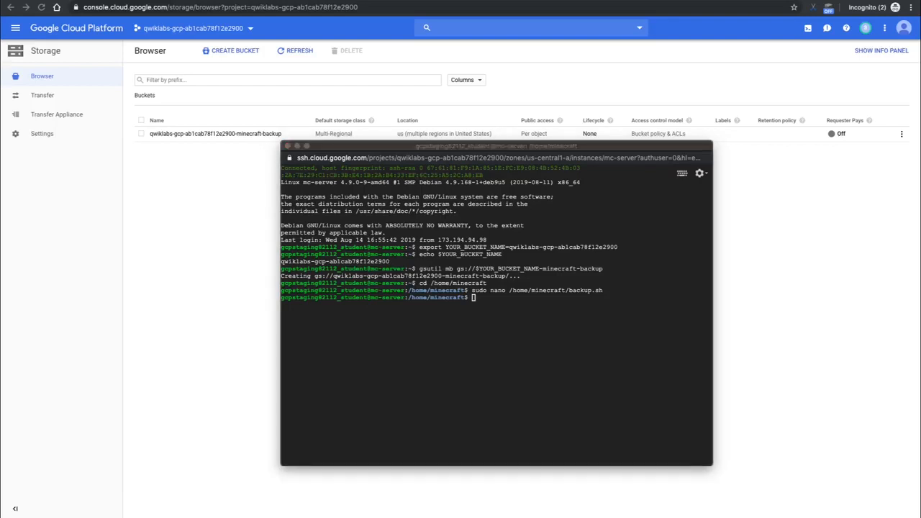
{"action": "left_click", "coordinate": [488, 356]}
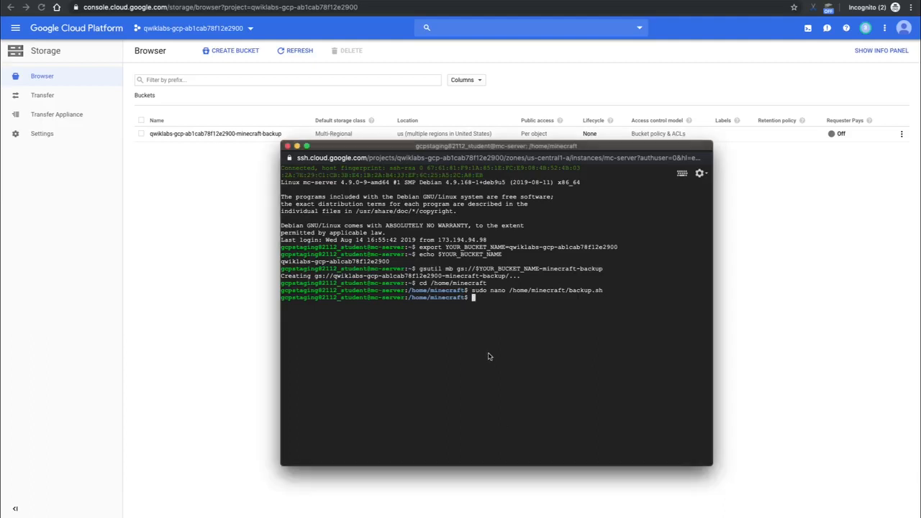
{"action": "key", "text": "super+v"}
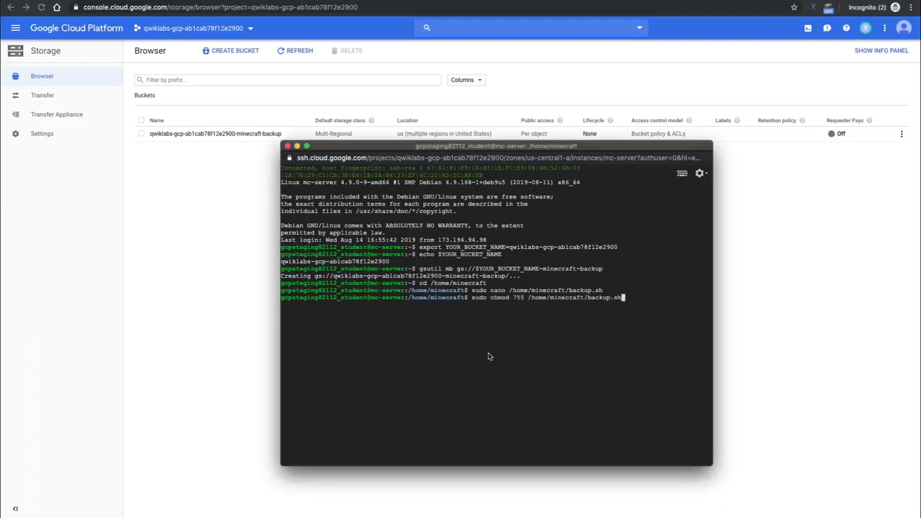
{"action": "key", "text": "Return"}
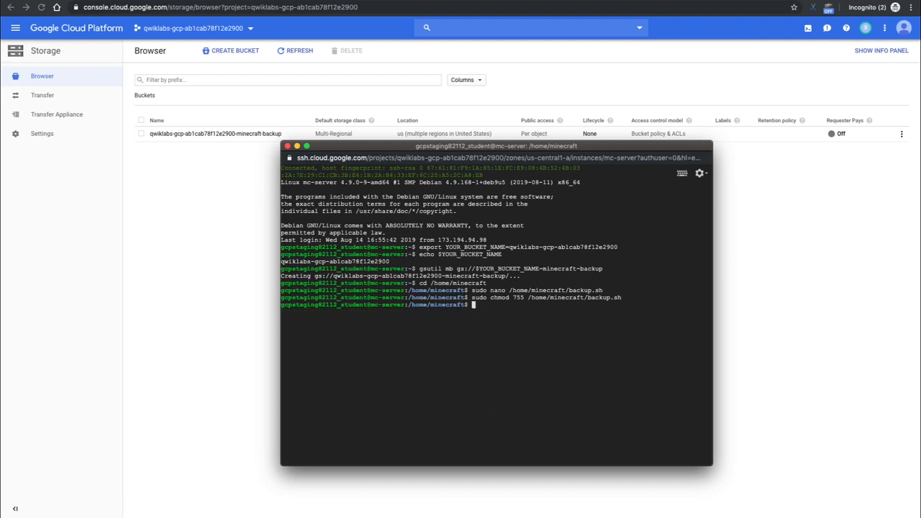
Step: Run the backup script with . /home/minecraft/backup.sh to copy the world files to the bucket
{"action": "key", "text": "super+Tab"}
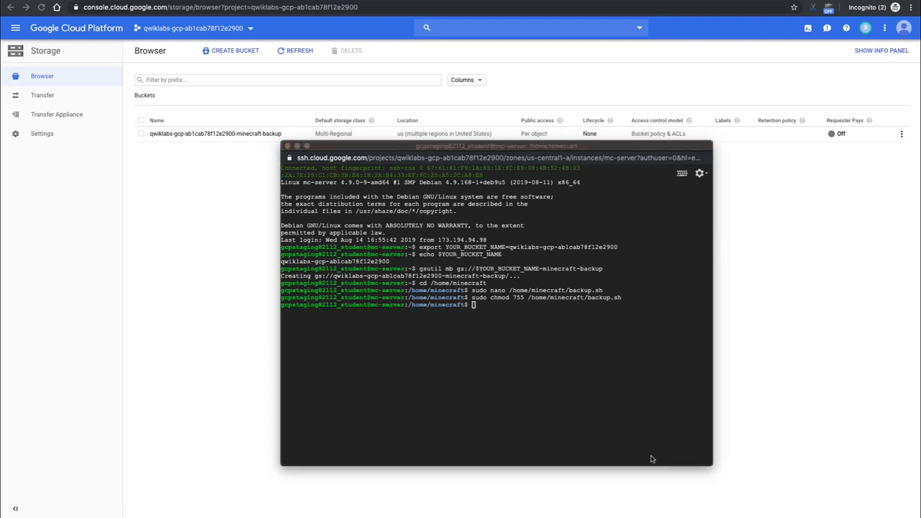
{"action": "left_click", "coordinate": [635, 393]}
{"action": "key", "text": "super+v"}
{"action": "key", "text": "Return"}
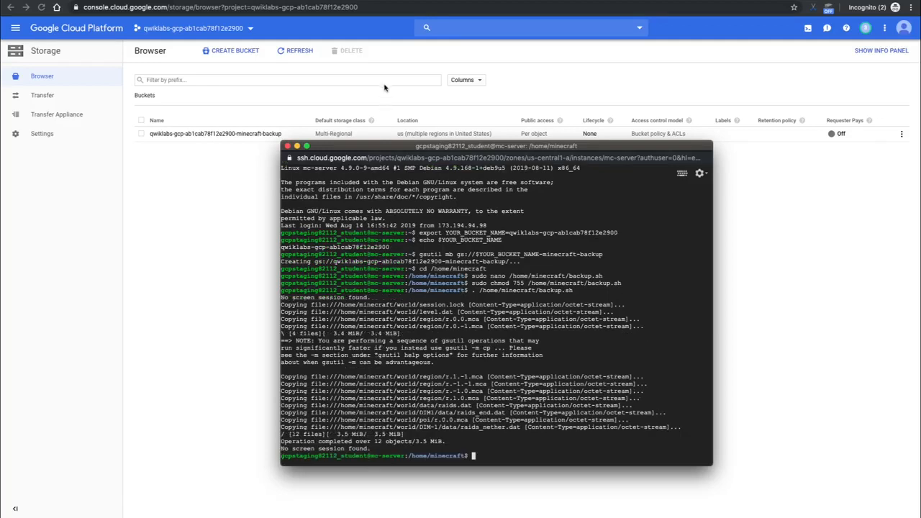
{"action": "left_click_drag", "start_coordinate": [395, 146], "coordinate": [398, 224]}
{"action": "left_click", "coordinate": [245, 230]}
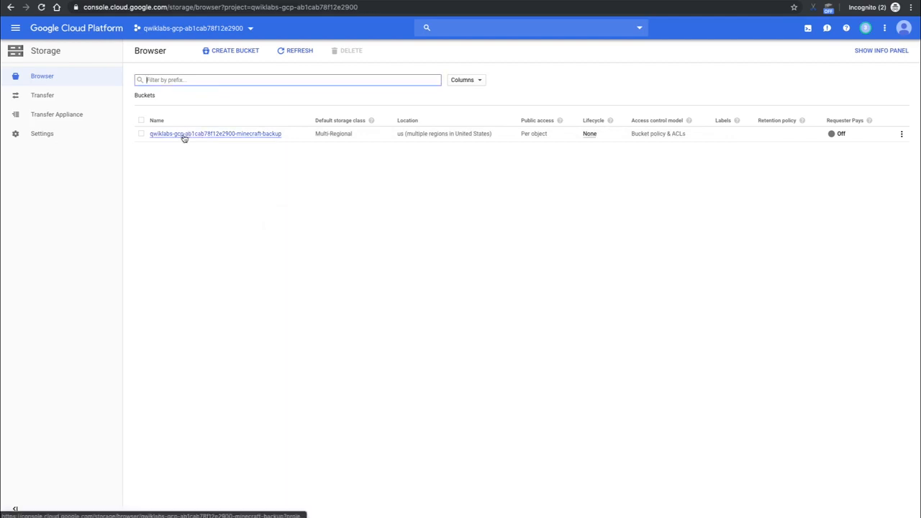
{"action": "left_click", "coordinate": [184, 135]}
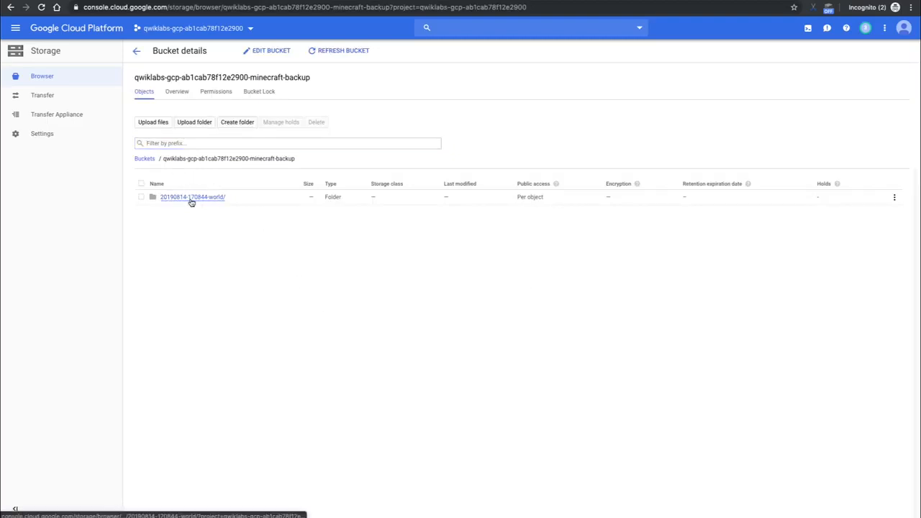
{"action": "left_click", "coordinate": [191, 197]}
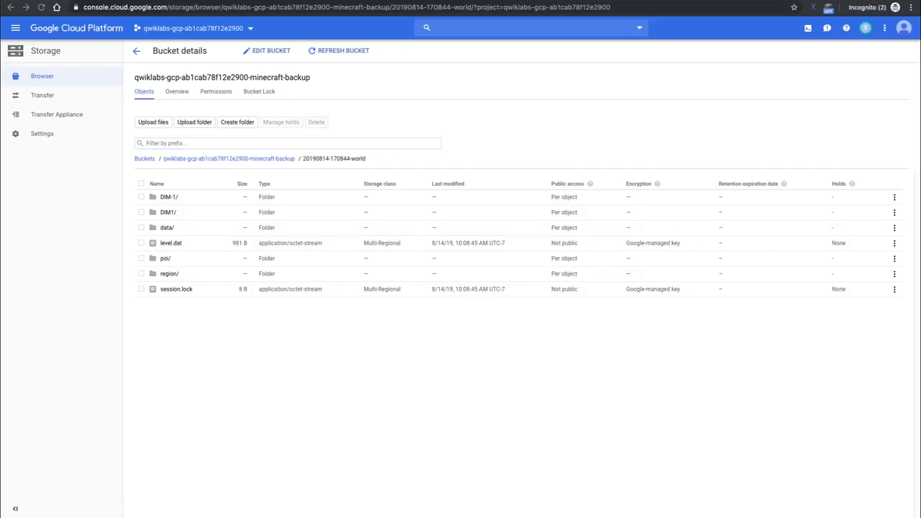
Step: Return to the SSH terminal and open root's crontab with sudo crontab -e, choosing editor 1, /bin/nano
{"action": "key", "text": "super+grave"}
{"action": "left_click_drag", "start_coordinate": [405, 217], "coordinate": [418, 72]}
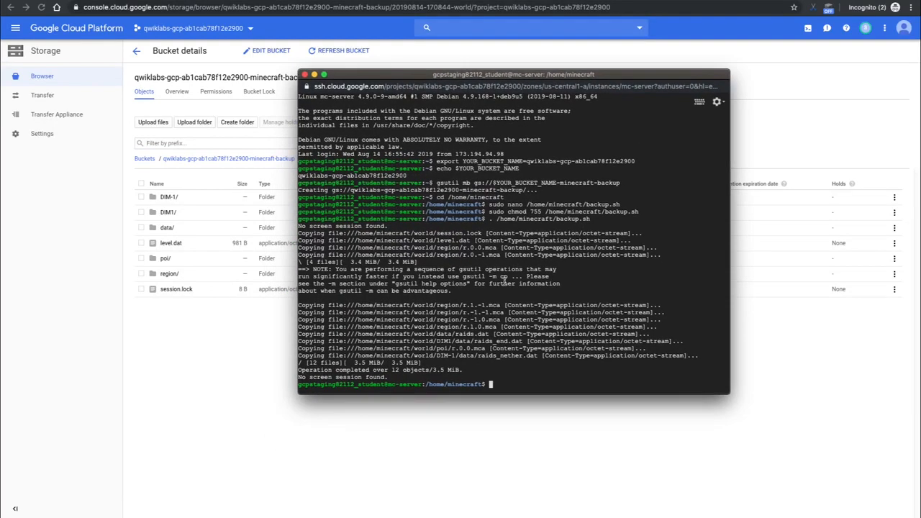
{"action": "type", "text": "sudo crontab -e"}
{"action": "key", "text": "Return"}
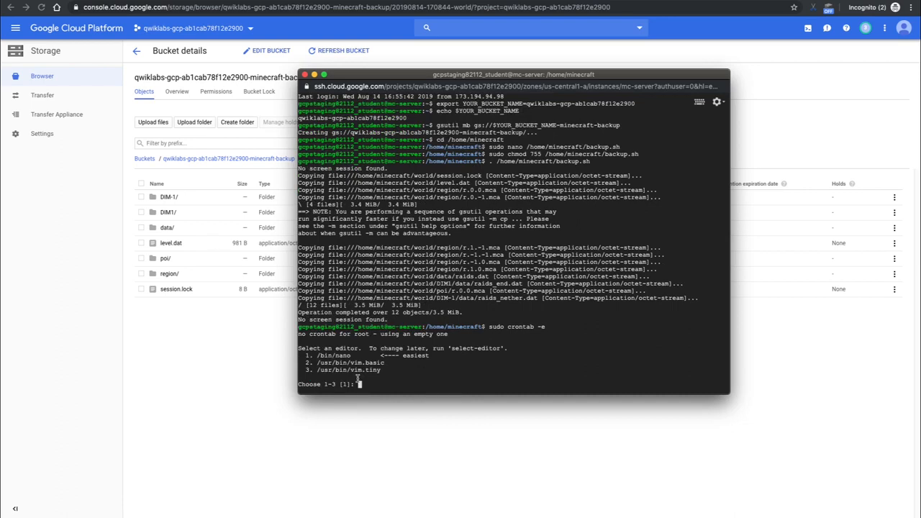
{"action": "type", "text": "1"}
{"action": "key", "text": "Return"}
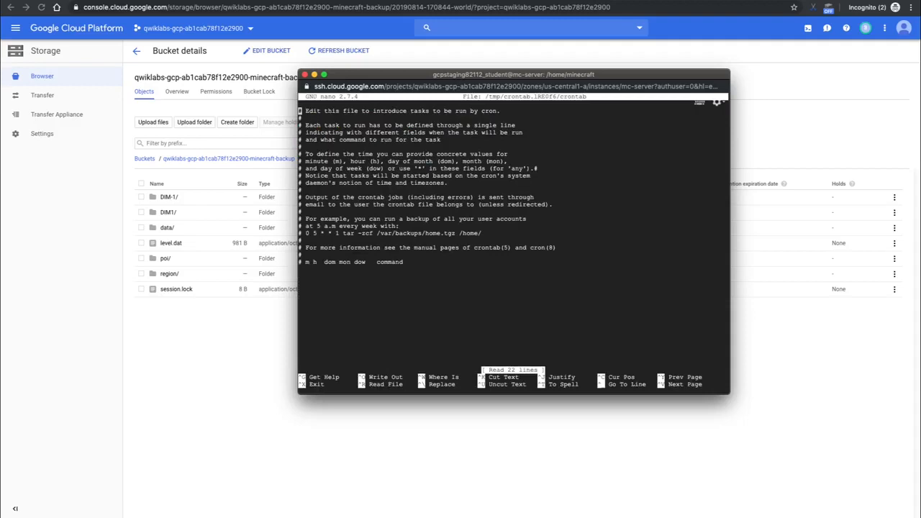
Step: Add the line 0 */4 * * * /home/minecraft/backup.sh below the last comment line of the crontab
{"action": "key", "text": "super+Tab"}
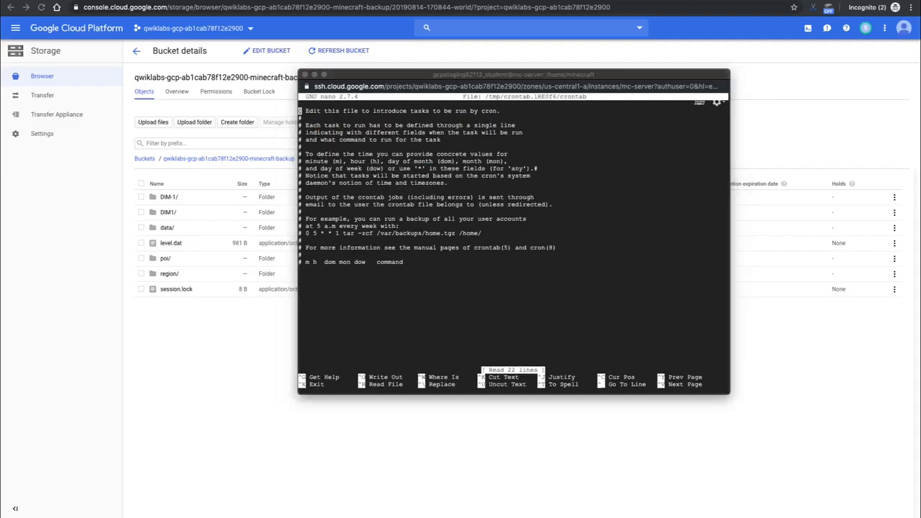
{"action": "left_click", "coordinate": [514, 300]}
{"action": "key", "text": "Down"}
{"action": "key", "text": "Down"}
{"action": "key", "text": "Down"}
{"action": "key", "text": "Down"}
{"action": "key", "text": "Down"}
{"action": "key", "text": "Down"}
{"action": "key", "text": "Down"}
{"action": "key", "text": "Down"}
{"action": "key", "text": "Down"}
{"action": "key", "text": "Down"}
{"action": "key", "text": "Down"}
{"action": "key", "text": "Down"}
{"action": "key", "text": "Down"}
{"action": "key", "text": "Down"}
{"action": "key", "text": "Down"}
{"action": "key", "text": "Down"}
{"action": "key", "text": "Down"}
{"action": "key", "text": "Down"}
{"action": "key", "text": "Down"}
{"action": "key", "text": "Down"}
{"action": "key", "text": "Down"}
{"action": "key", "text": "Down"}
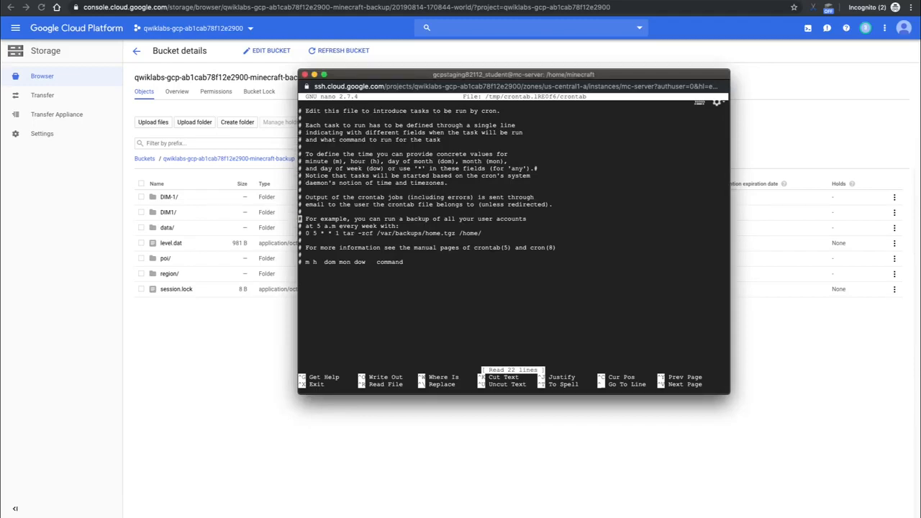
{"action": "key", "text": "ctrl+v"}
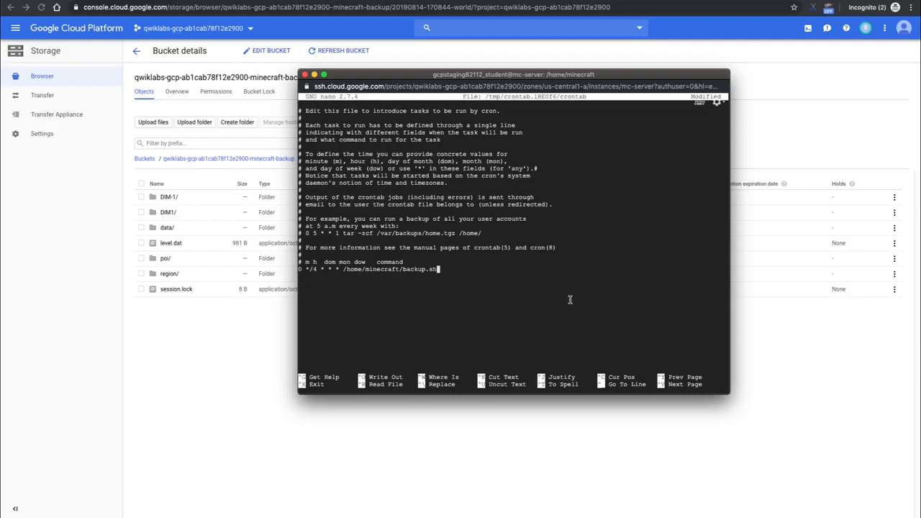
Step: Save the edited crontab under its existing file name and exit nano
{"action": "key", "text": "ctrl+o"}
{"action": "key", "text": "Return"}
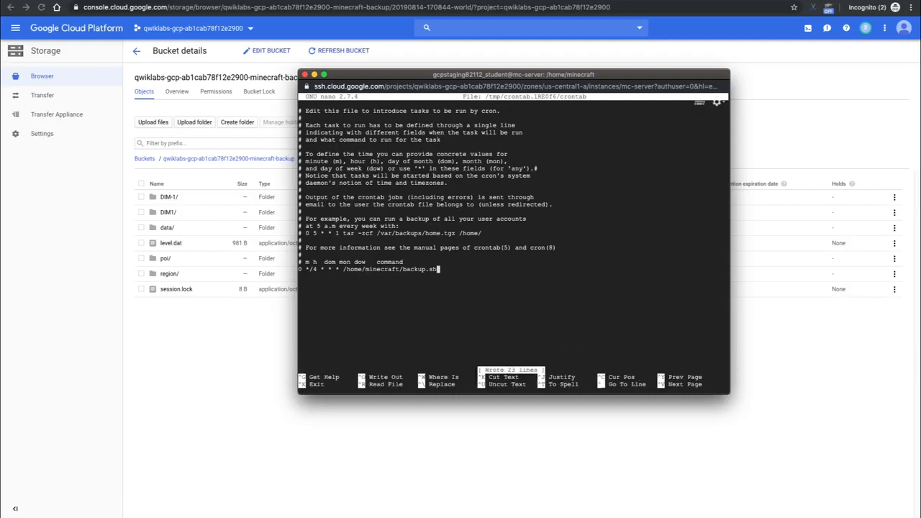
{"action": "key", "text": "ctrl+x"}
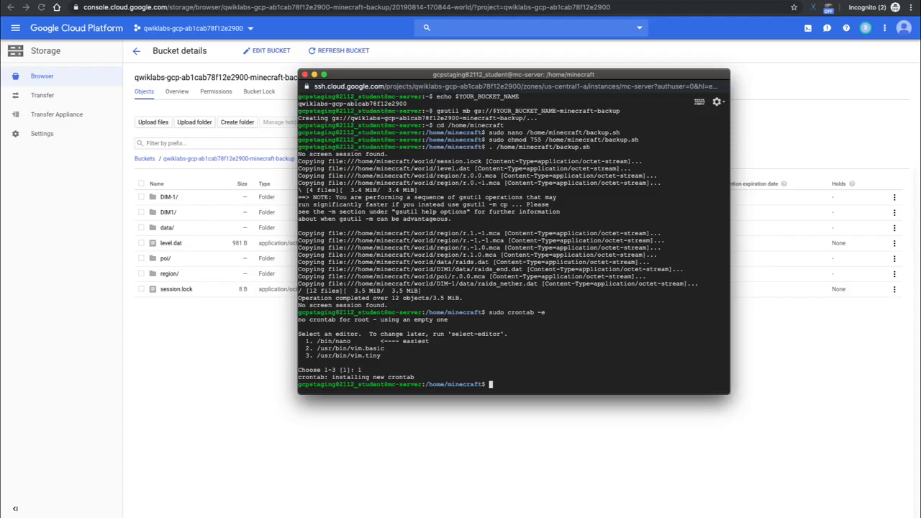
Step: Stop the Minecraft server in its screen session by running sudo screen -r -X stuff '/stop\n'
{"action": "key", "text": "super+Tab"}
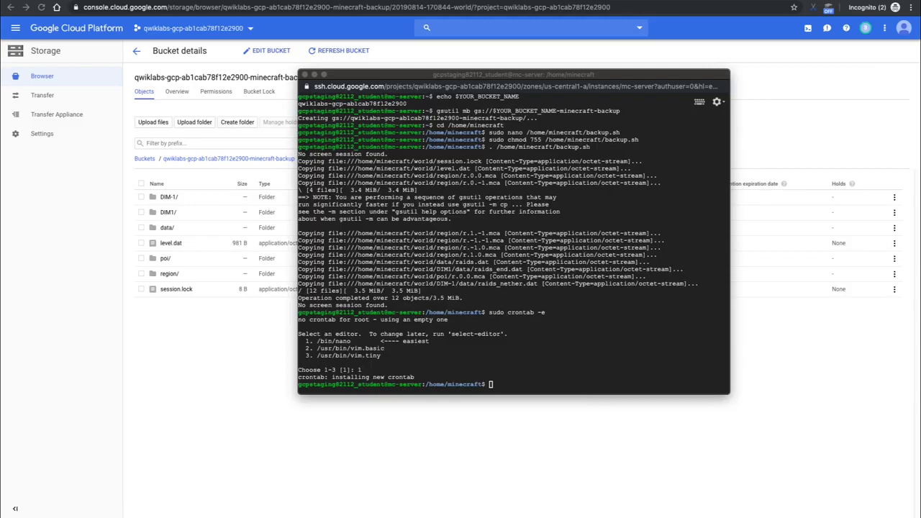
{"action": "left_click", "coordinate": [582, 385]}
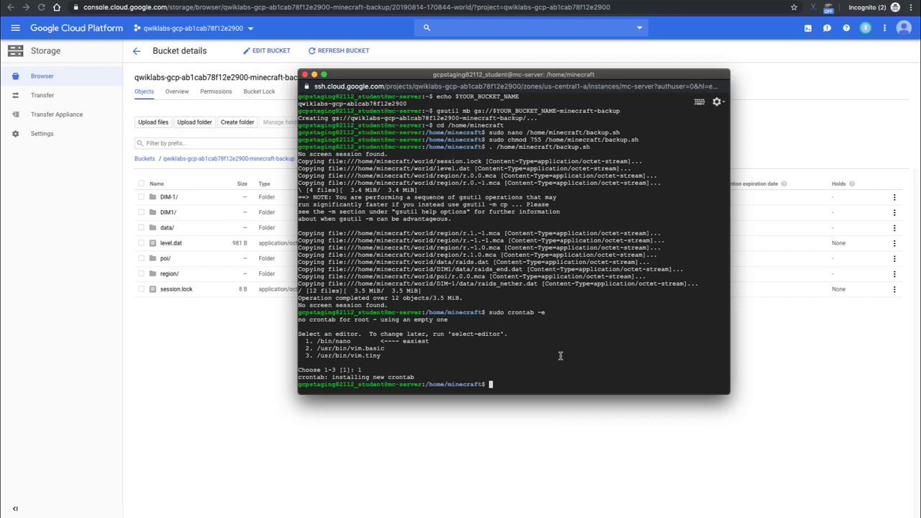
{"action": "key", "text": "ctrl+v"}
{"action": "key", "text": "Return"}
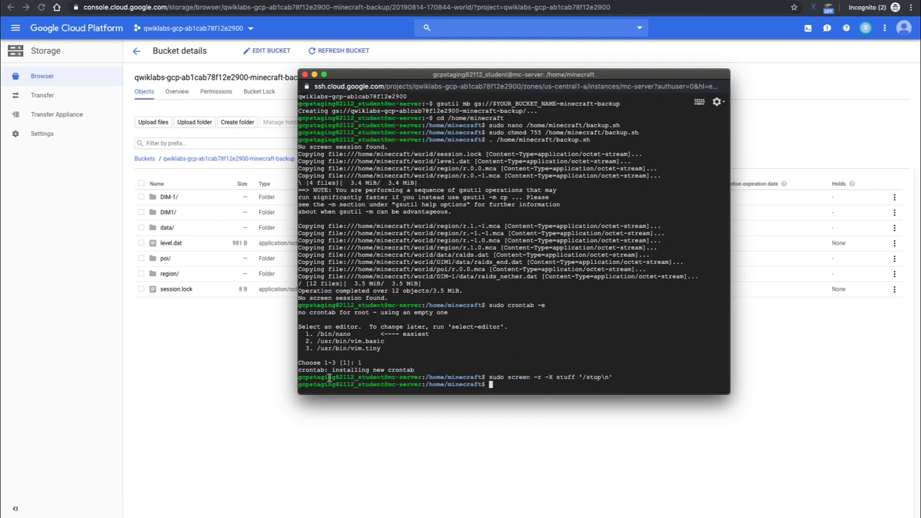
Step: Go to the Compute Engine VM instances in the Cloud console and stop the mc-server instance
{"action": "left_click", "coordinate": [239, 351]}
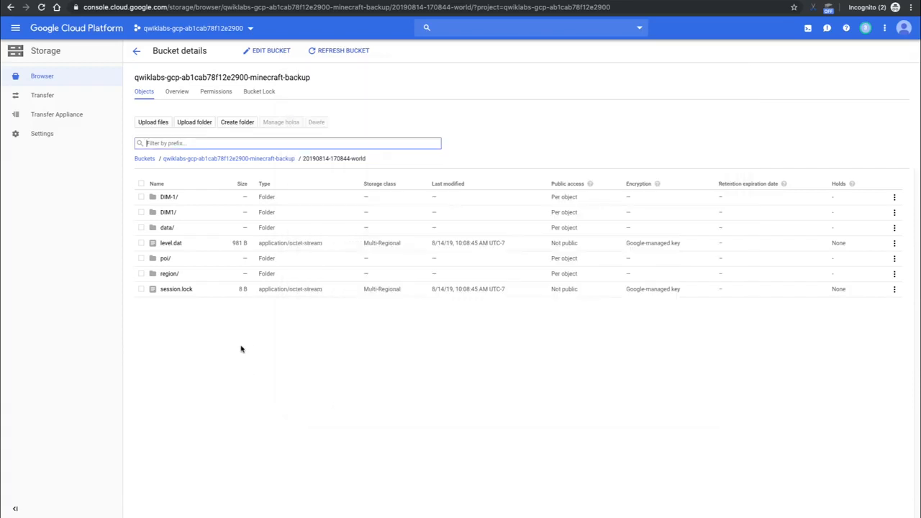
{"action": "left_click", "coordinate": [15, 30]}
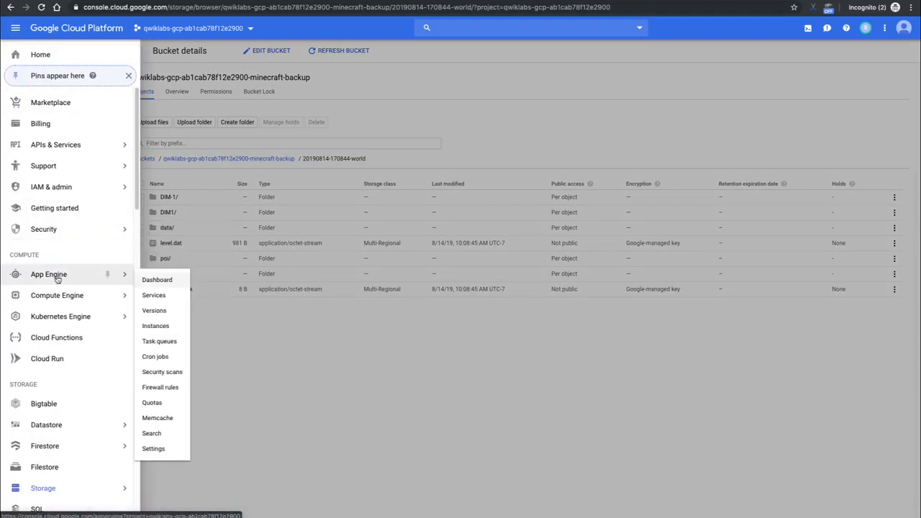
{"action": "mouse_move", "coordinate": [57, 298]}
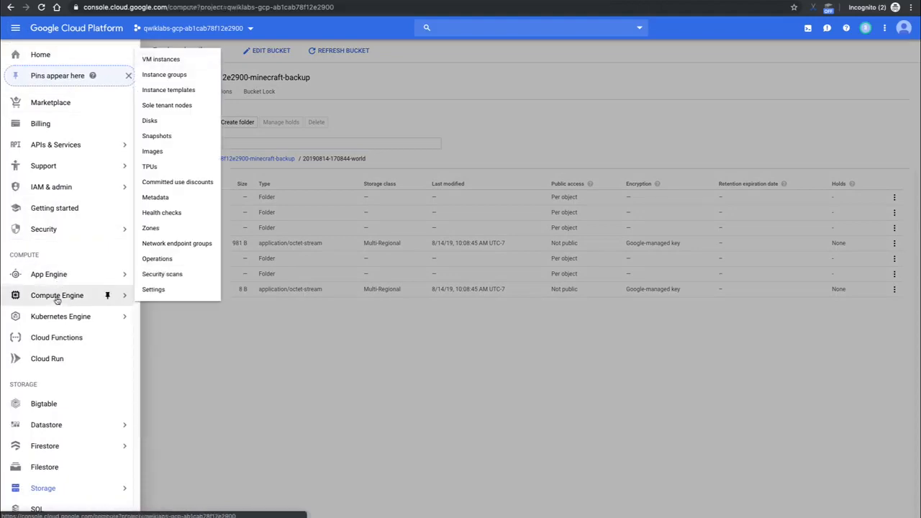
{"action": "left_click", "coordinate": [57, 298]}
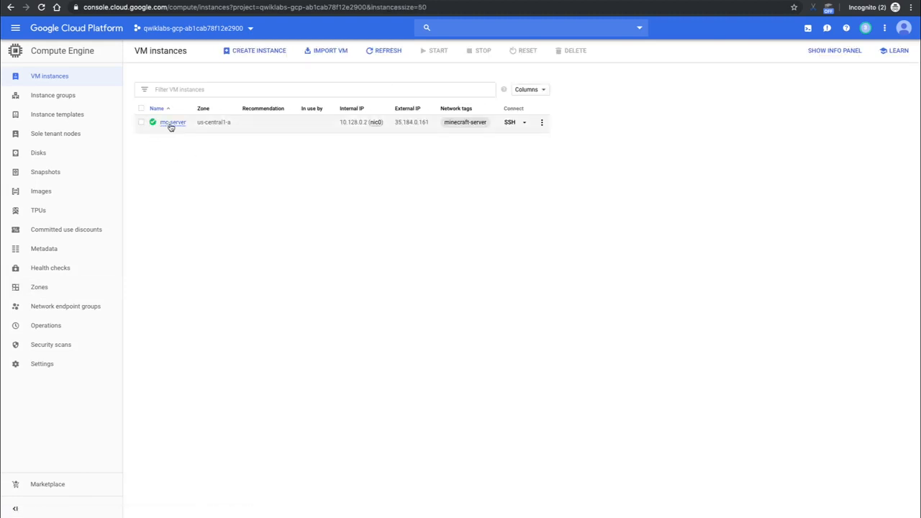
{"action": "left_click", "coordinate": [142, 123]}
{"action": "left_click", "coordinate": [476, 51]}
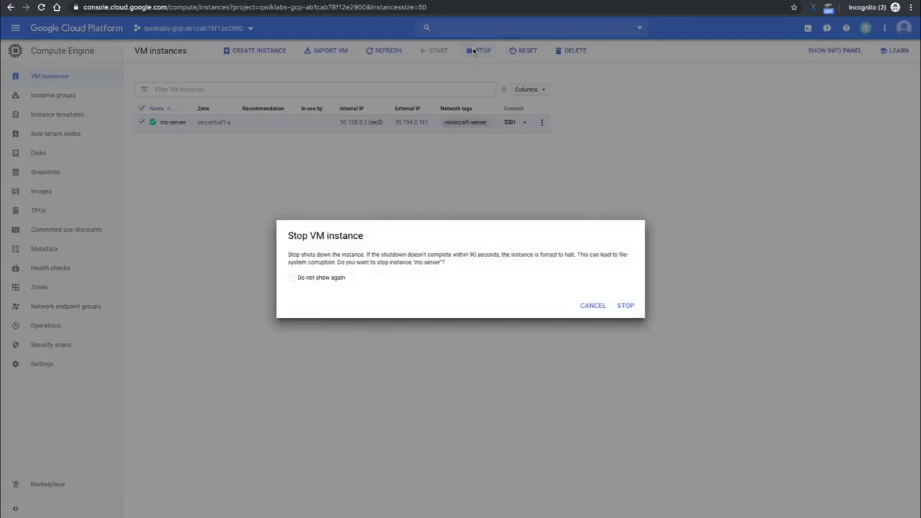
{"action": "left_click", "coordinate": [623, 305]}
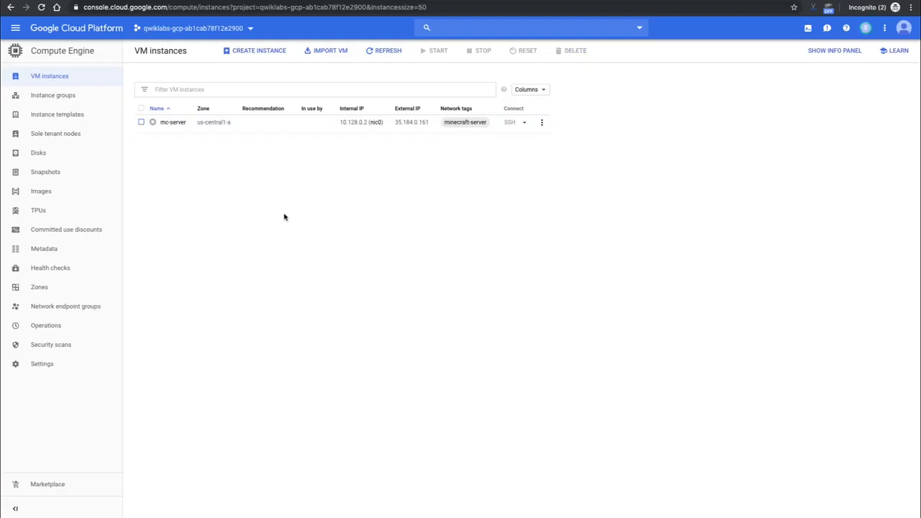
{"action": "left_click", "coordinate": [165, 123]}
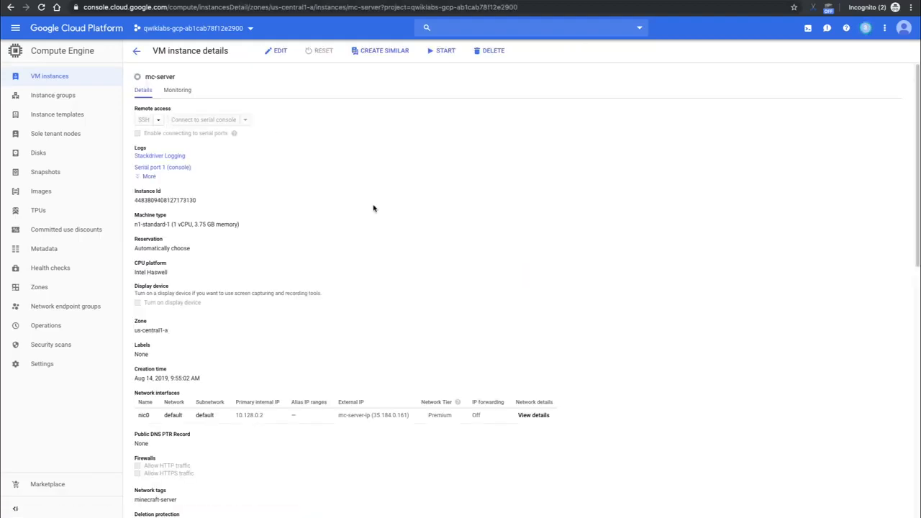
{"action": "left_click", "coordinate": [273, 52]}
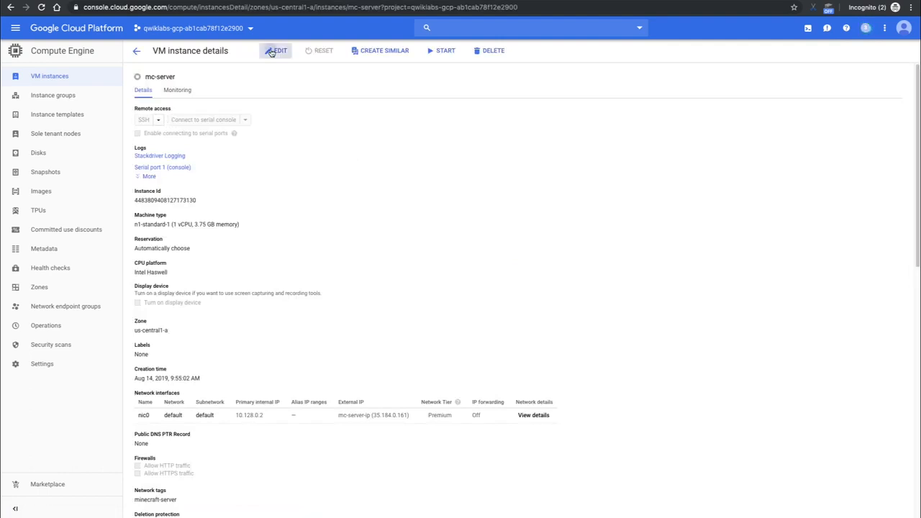
{"action": "scroll", "coordinate": [297, 221], "scroll_direction": "down", "scroll_amount": 1}
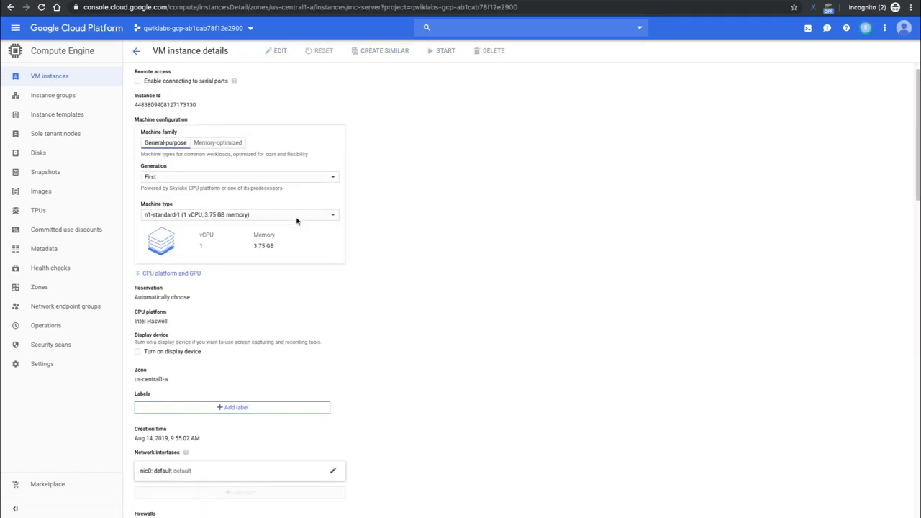
{"action": "scroll", "coordinate": [298, 215], "scroll_direction": "down", "scroll_amount": 3}
{"action": "scroll", "coordinate": [298, 216], "scroll_direction": "down", "scroll_amount": 1}
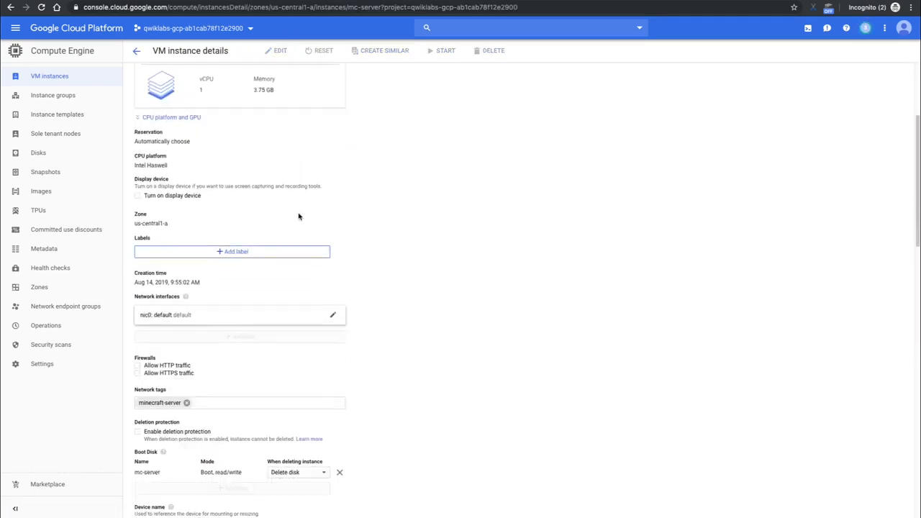
{"action": "scroll", "coordinate": [300, 214], "scroll_direction": "down", "scroll_amount": 4}
{"action": "scroll", "coordinate": [303, 212], "scroll_direction": "down", "scroll_amount": 3}
{"action": "scroll", "coordinate": [302, 212], "scroll_direction": "down", "scroll_amount": 1}
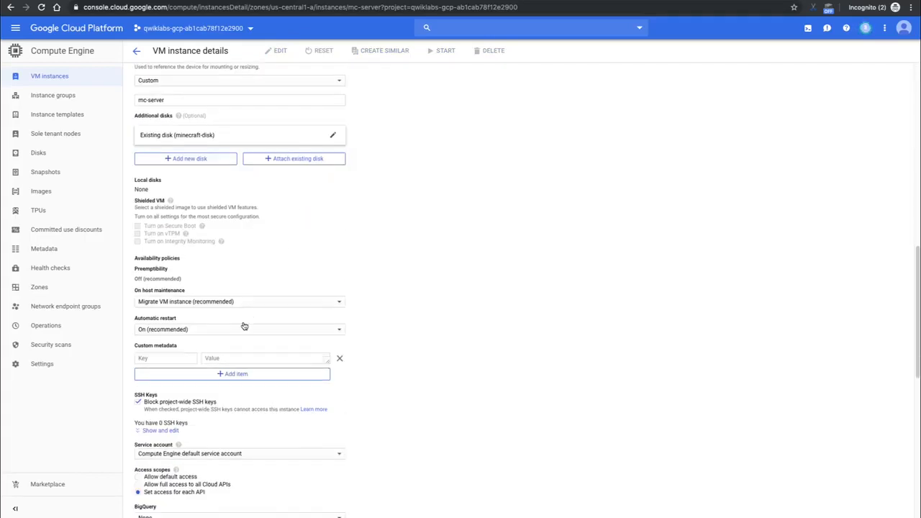
{"action": "left_click", "coordinate": [174, 358]}
{"action": "left_click", "coordinate": [175, 358]}
{"action": "key", "text": "ctrl+v"}
{"action": "key", "text": "alt+Tab"}
{"action": "left_click", "coordinate": [243, 358]}
{"action": "key", "text": "ctrl+v"}
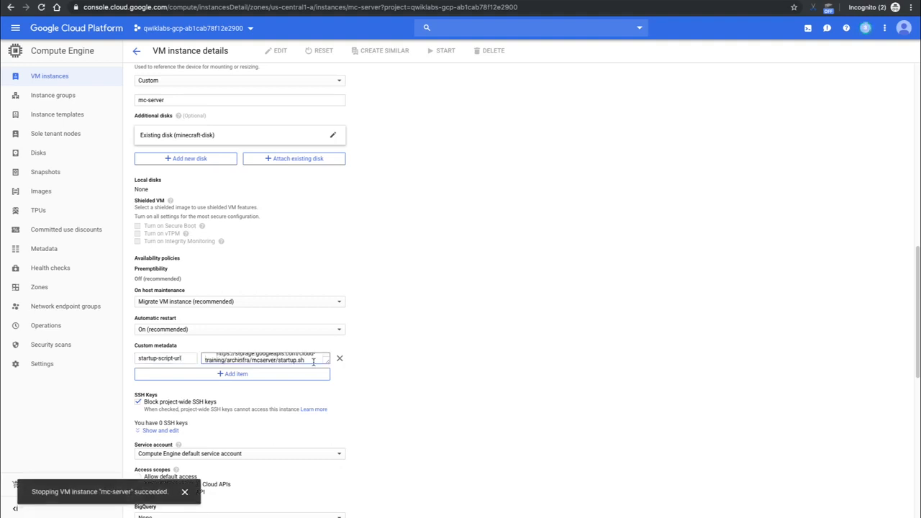
{"action": "left_click_drag", "start_coordinate": [328, 363], "coordinate": [328, 386]}
{"action": "key", "text": "BackSpace"}
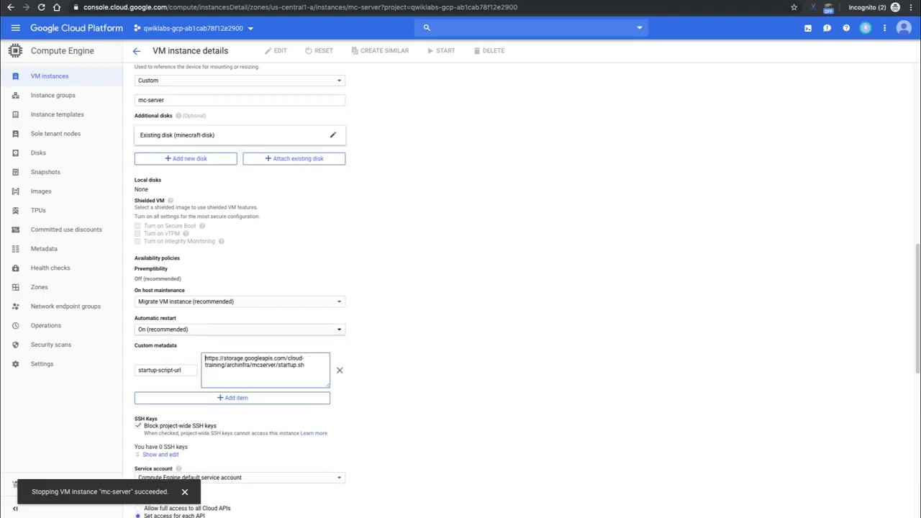
{"action": "left_click", "coordinate": [203, 401]}
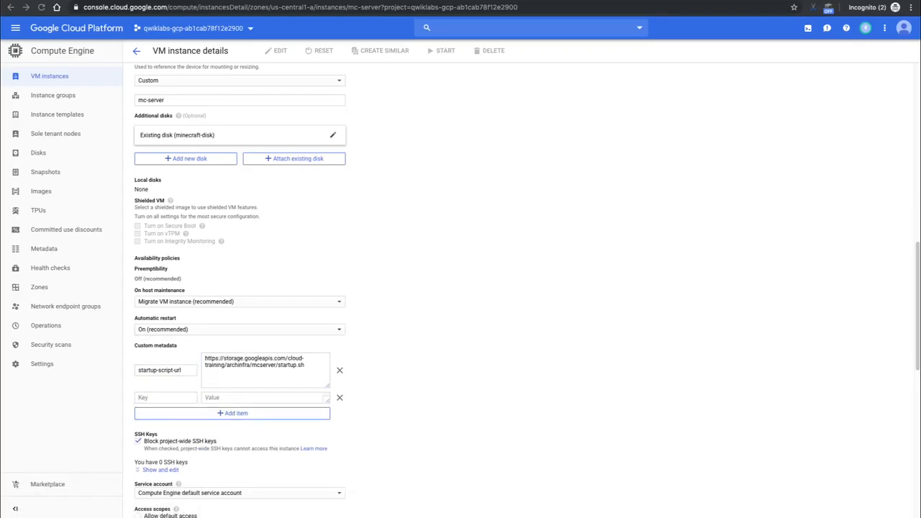
{"action": "left_click", "coordinate": [151, 398]}
{"action": "type", "text": "shutdown-script-url"}
{"action": "left_click", "coordinate": [242, 401]}
{"action": "type", "text": "https://storage.googleapis.com/cloud-training/archinfra/mcserver/shutdown.sh"}
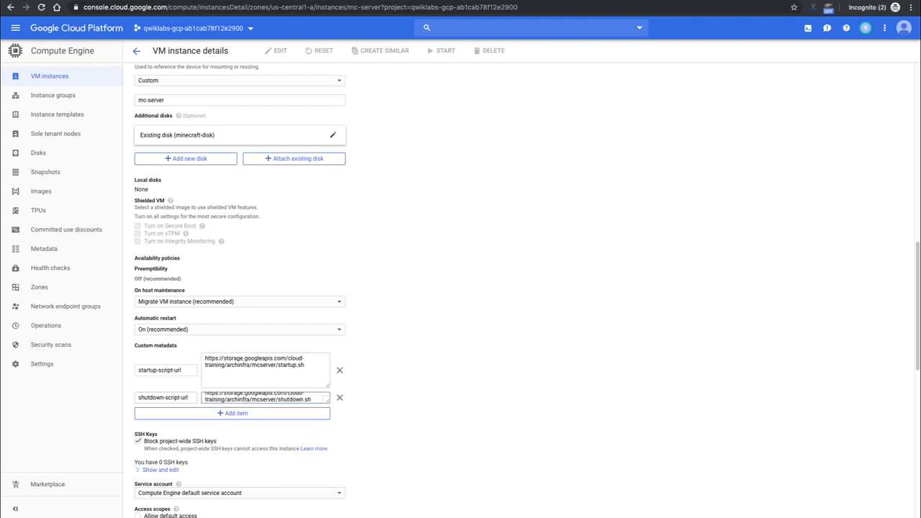
Step: Save the edited configuration of the mc-server instance
{"action": "scroll", "coordinate": [433, 310], "scroll_direction": "down", "scroll_amount": 4}
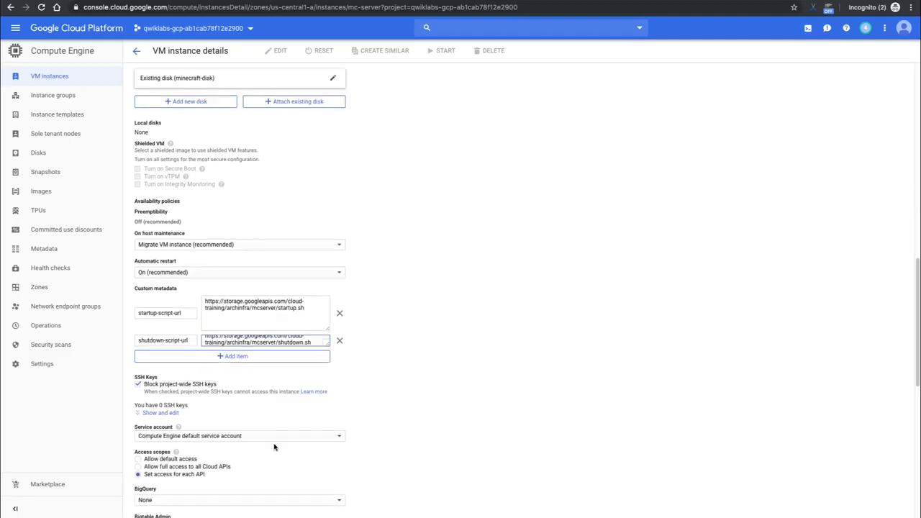
{"action": "scroll", "coordinate": [159, 459], "scroll_direction": "down", "scroll_amount": 3}
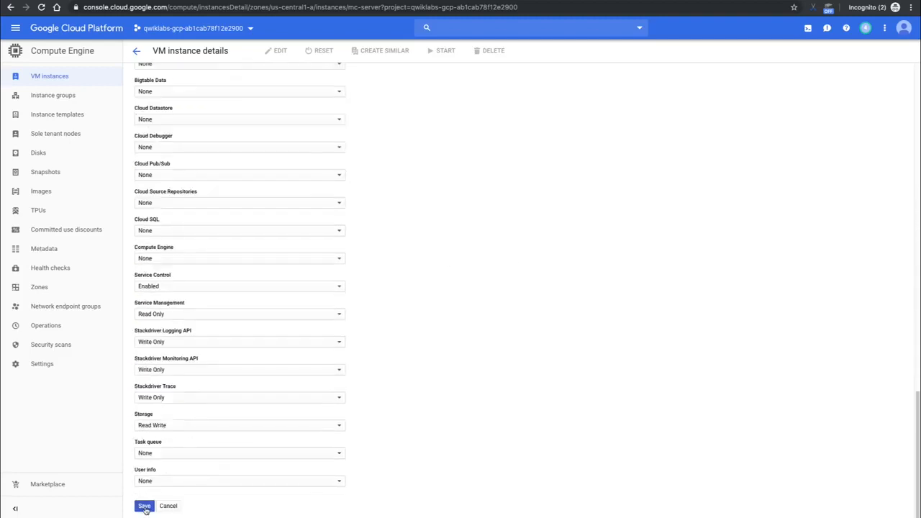
{"action": "left_click", "coordinate": [144, 506]}
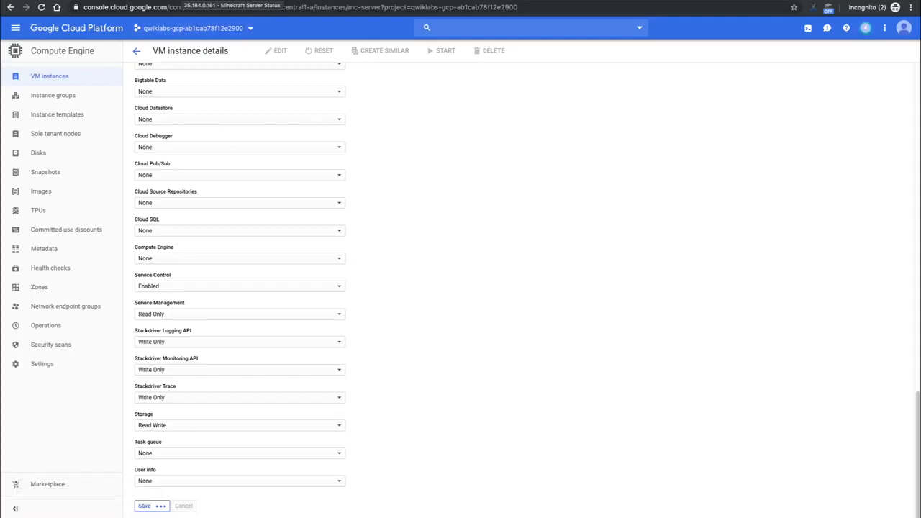
Step: Check the server's status on the Minecraft Server Status page
{"action": "left_click", "coordinate": [185, 1]}
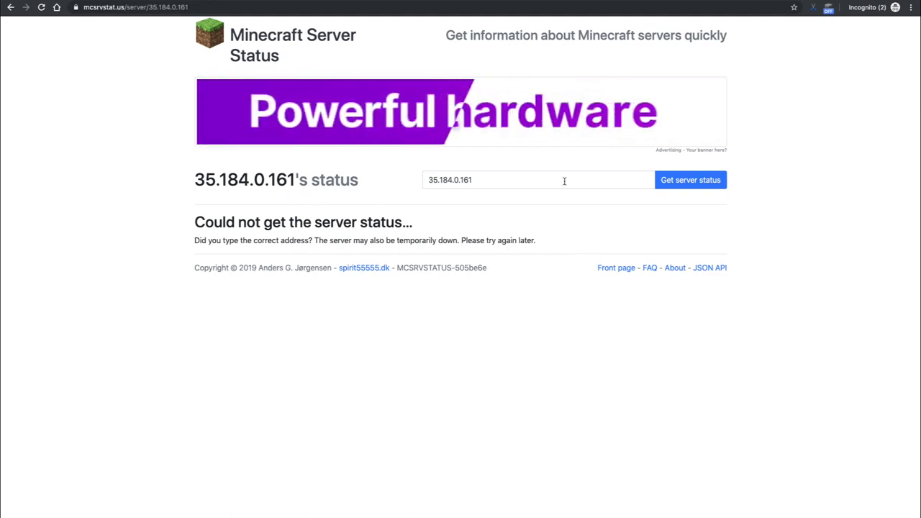
{"action": "left_click_drag", "start_coordinate": [195, 225], "coordinate": [419, 233]}
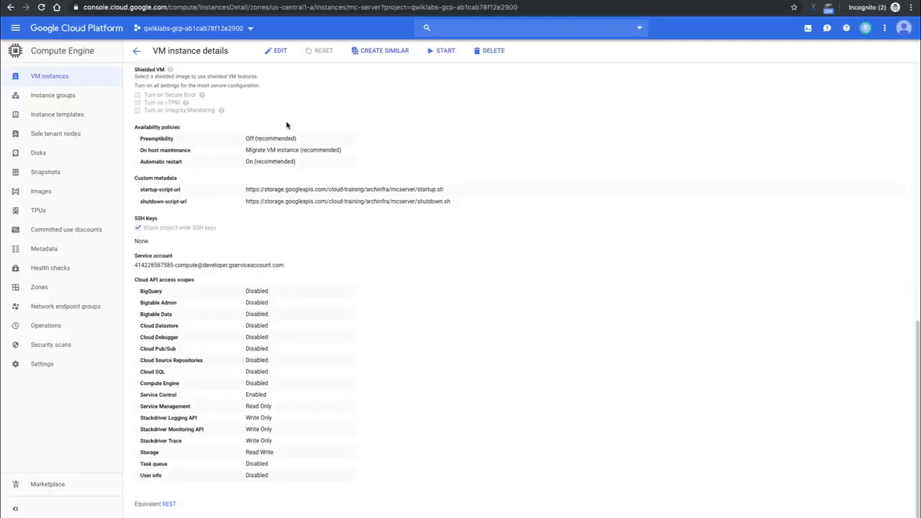
Step: Start the mc-server instance from its details page and return to the list of VM instances
{"action": "left_click", "coordinate": [437, 51]}
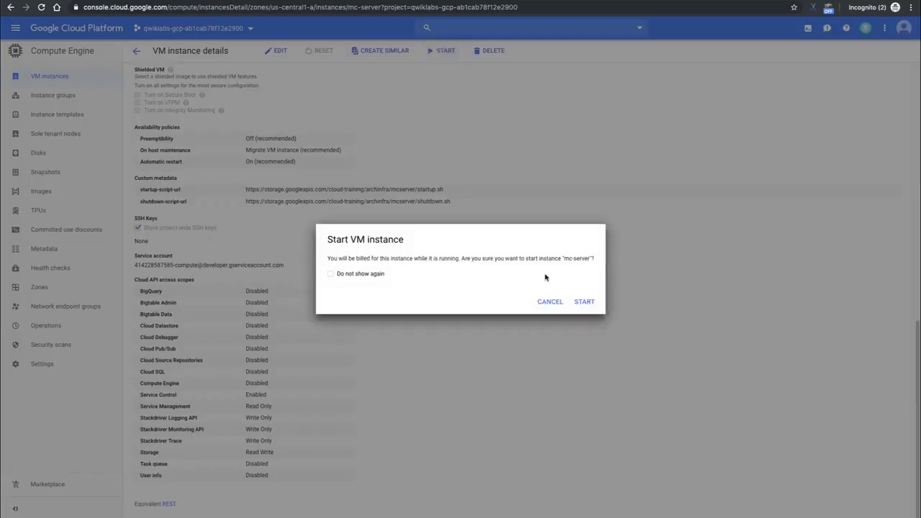
{"action": "left_click", "coordinate": [583, 302]}
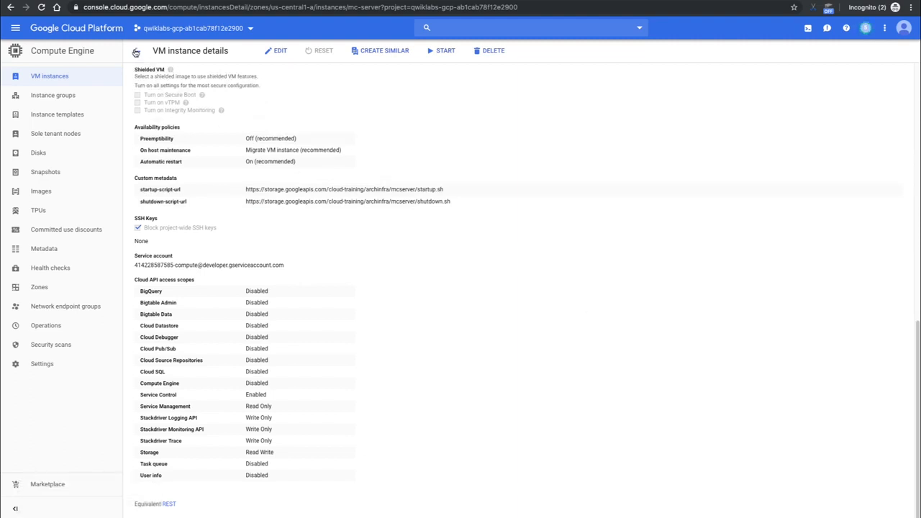
{"action": "left_click", "coordinate": [135, 52]}
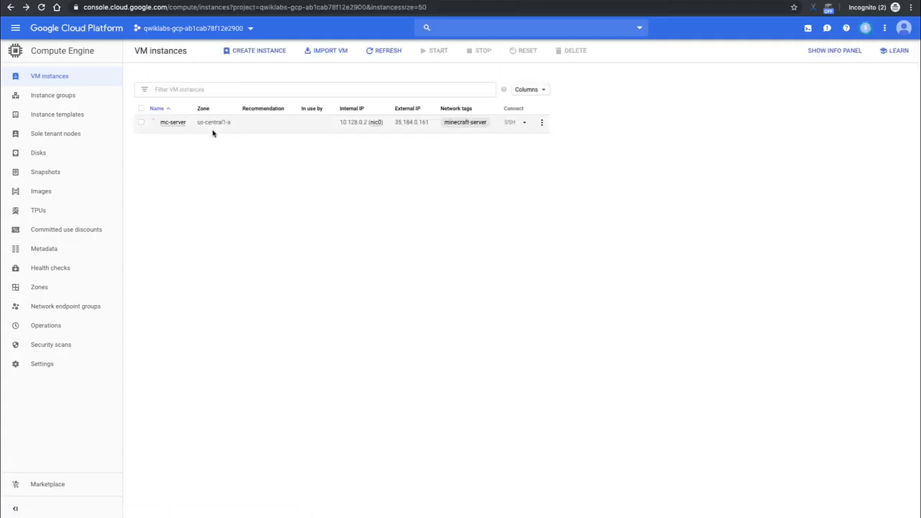